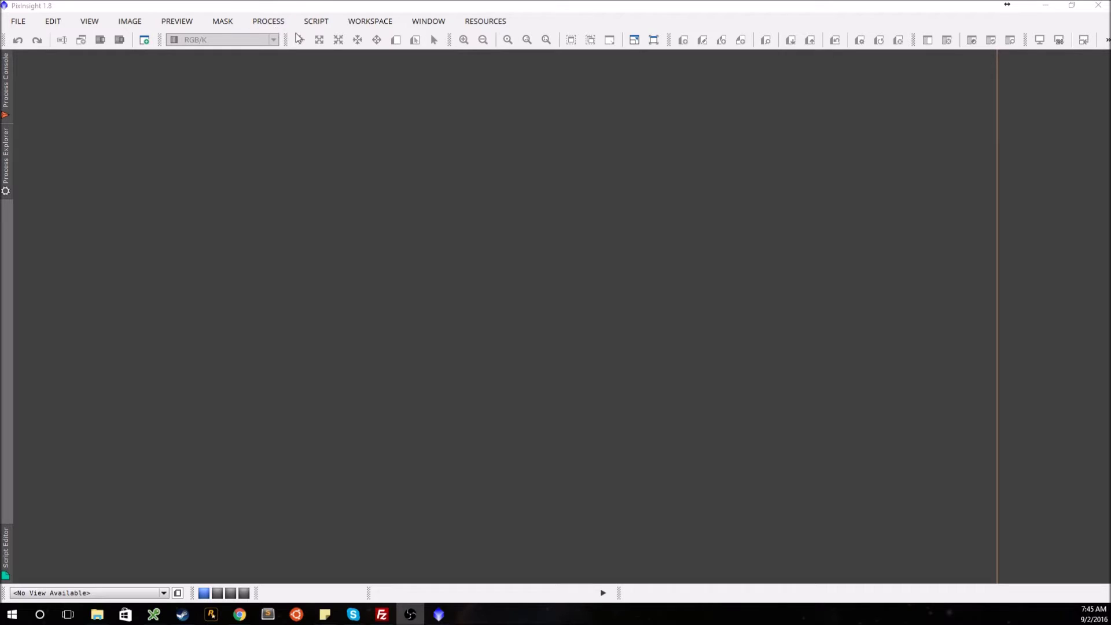
- Browse the process list and dismiss it without choosing a process
click(283, 25)
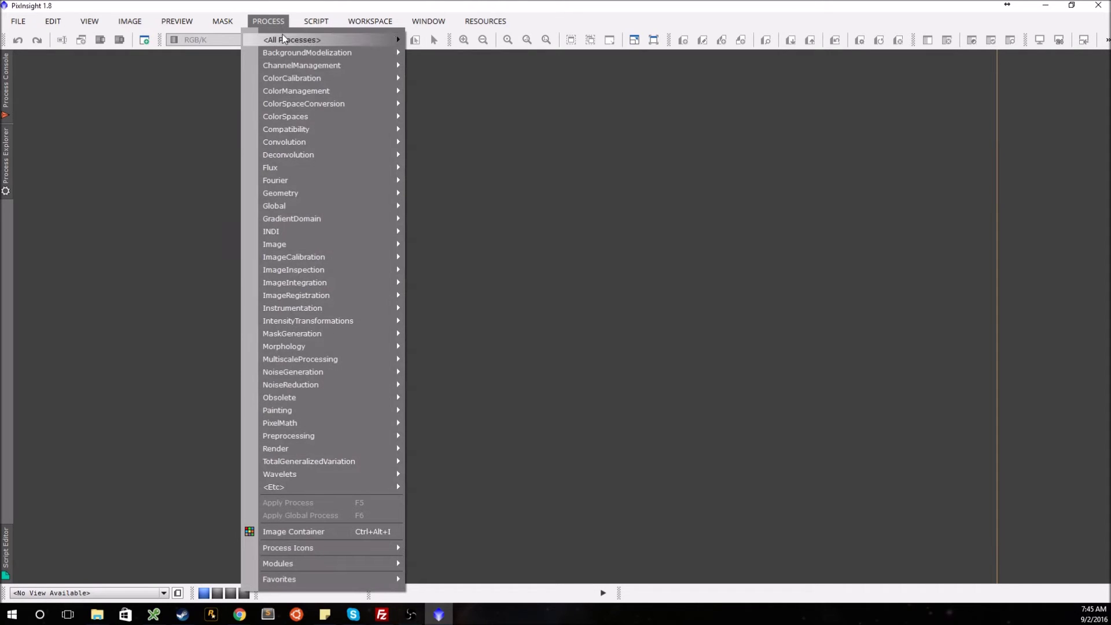
mouse_move(287, 39)
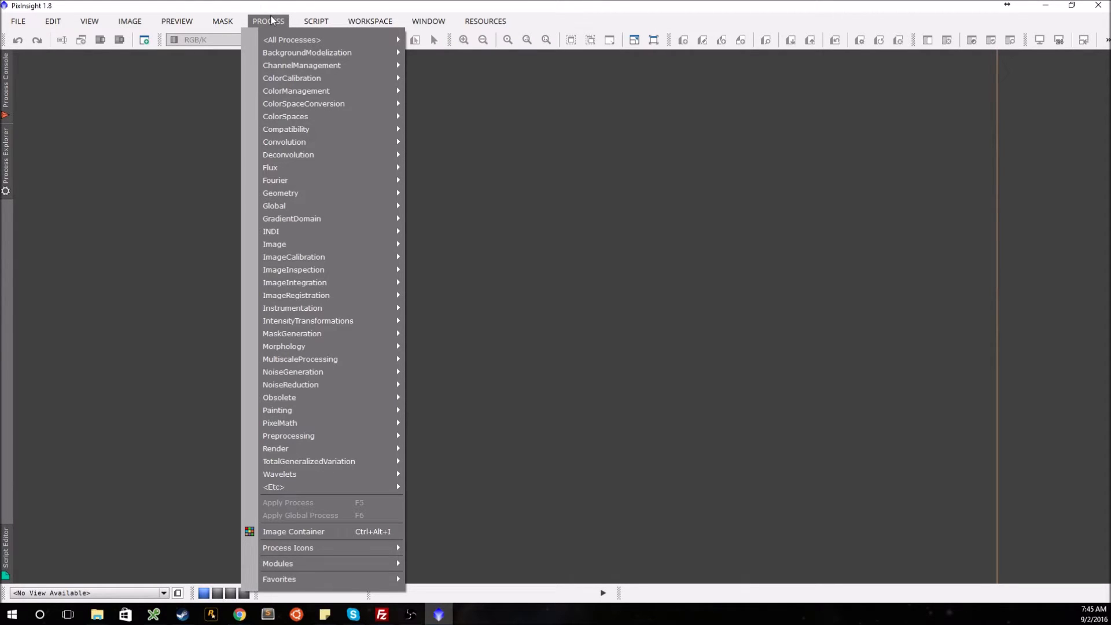
click(272, 20)
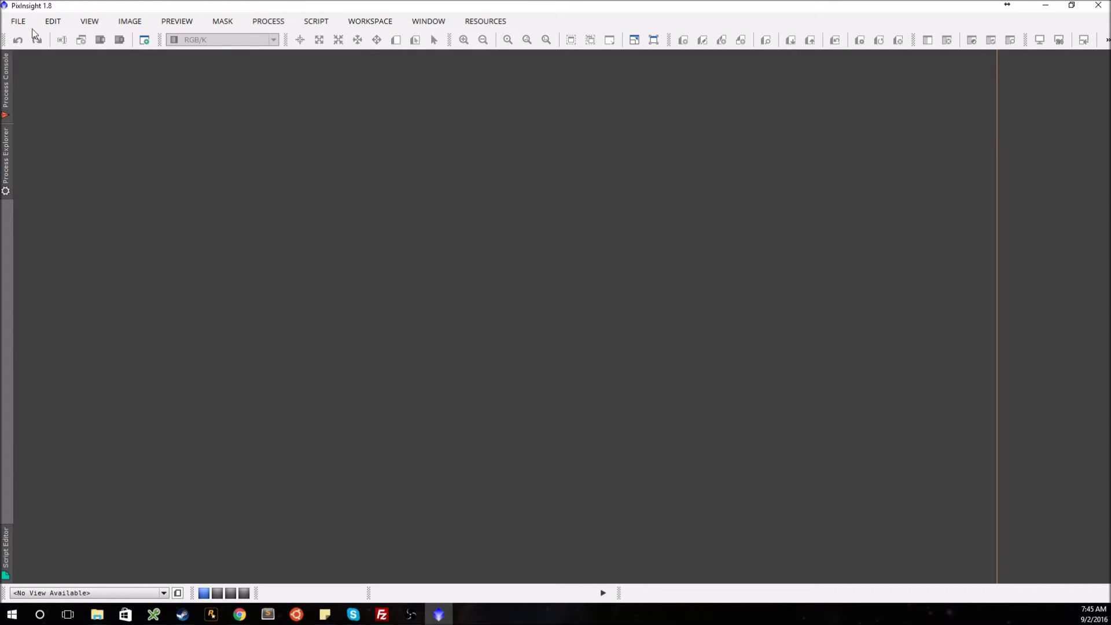
- Open light-FILTER_Ha-BINNING_1.xisf, close both rejection maps, and centre the integration image
click(18, 21)
click(33, 44)
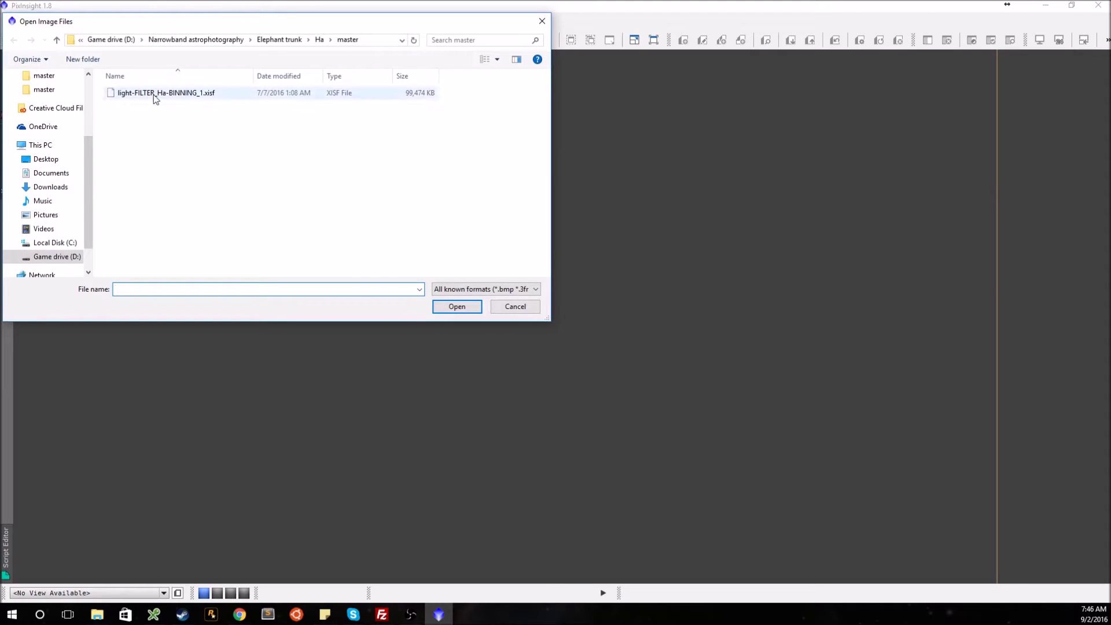
double_click(154, 95)
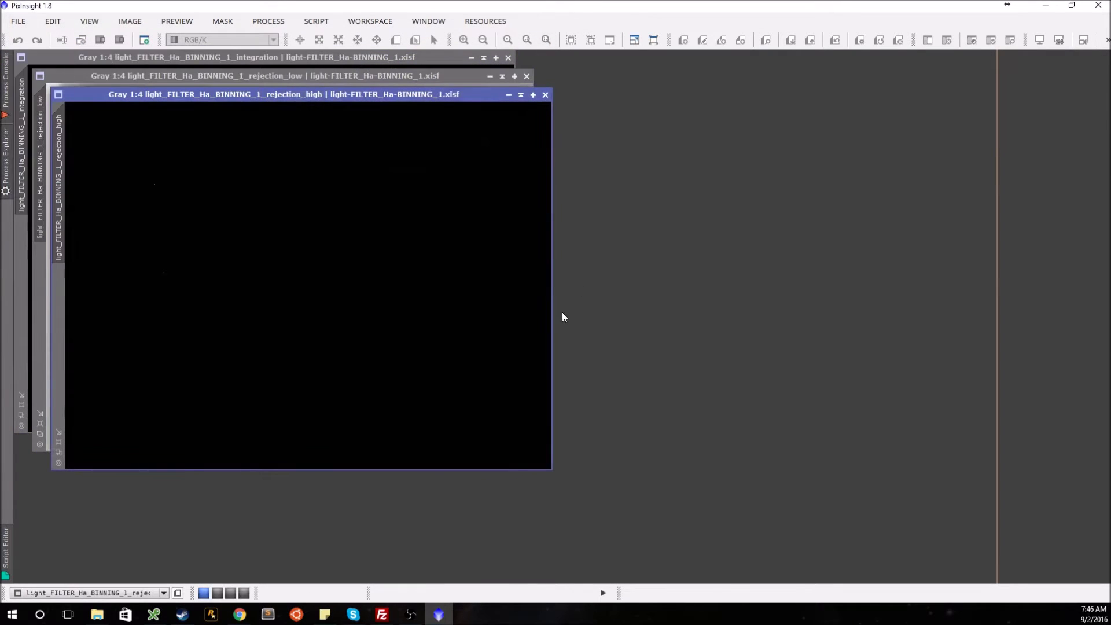
click(546, 95)
click(527, 76)
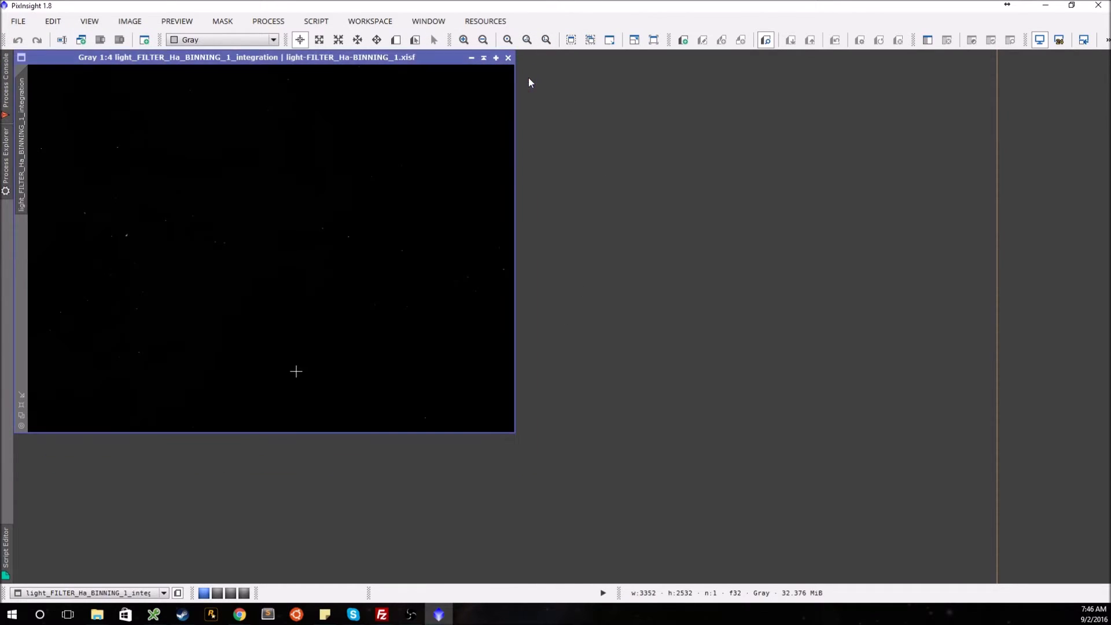
drag(421, 57, 671, 49)
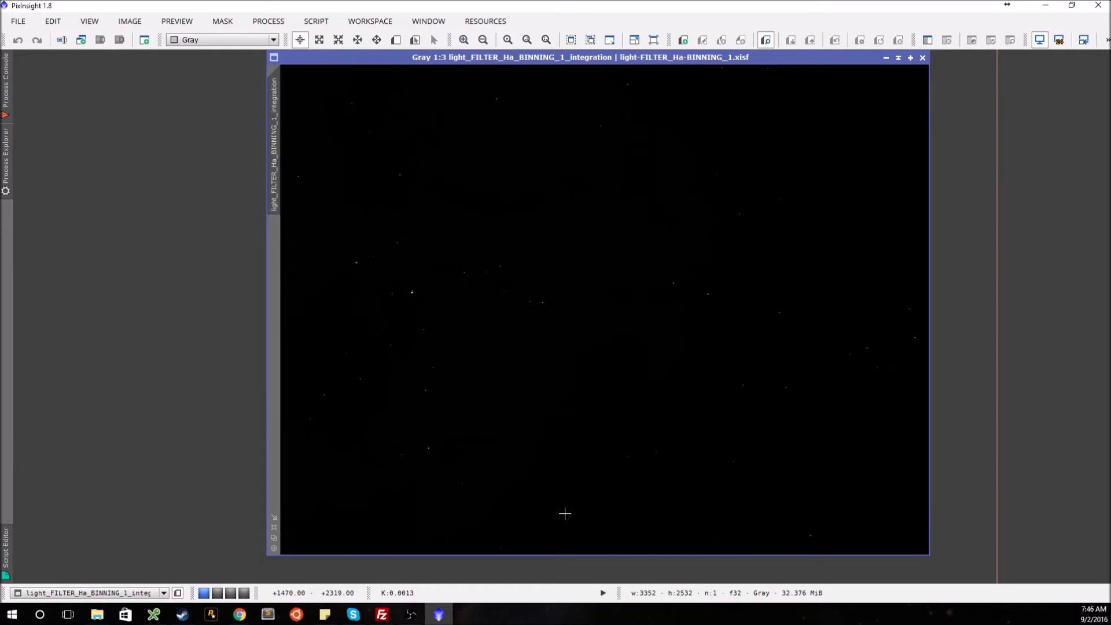
- Auto-stretch the display with Ctrl+A to reveal the nebula, then clear the stretch
key(ctrl+a)
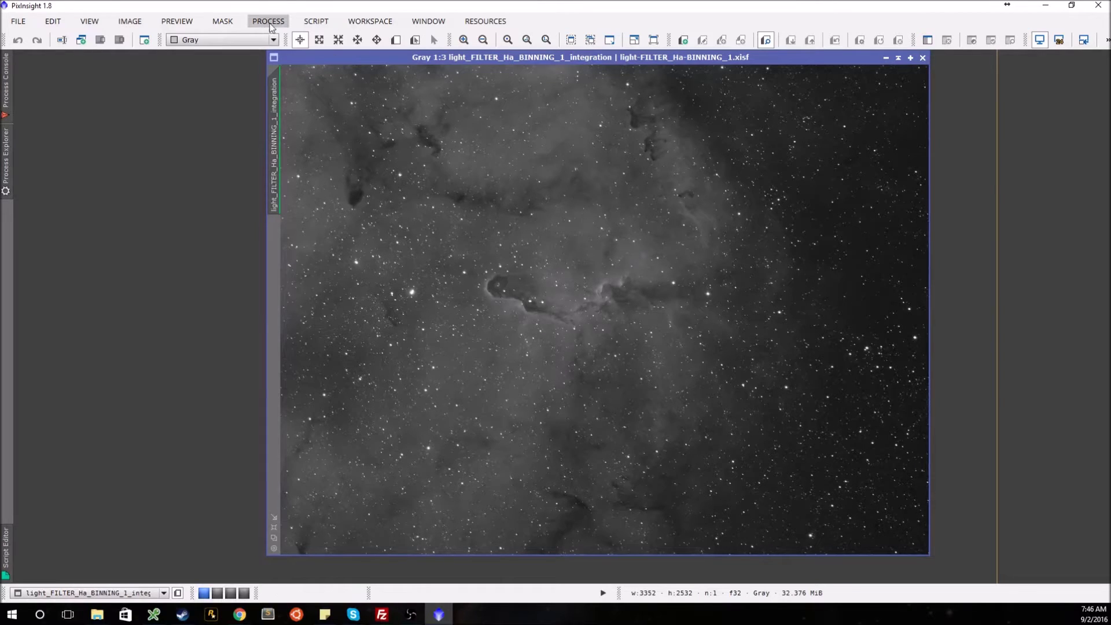
click(1040, 39)
- Open ScreenTransferFunction, apply Auto Stretch to the image, and place its window over the image
click(268, 21)
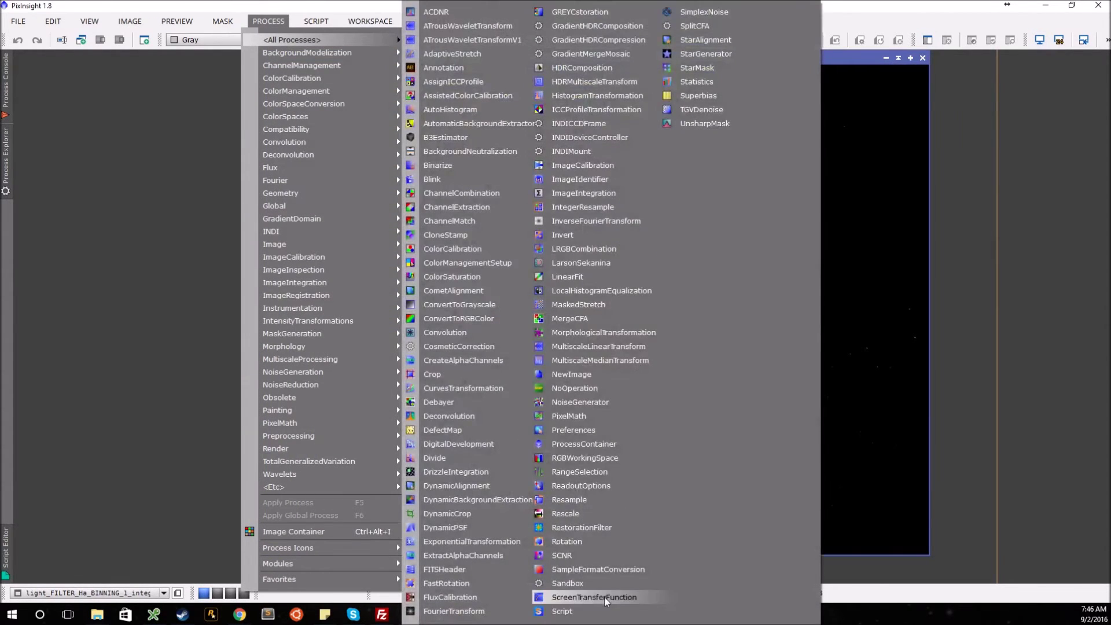
click(596, 596)
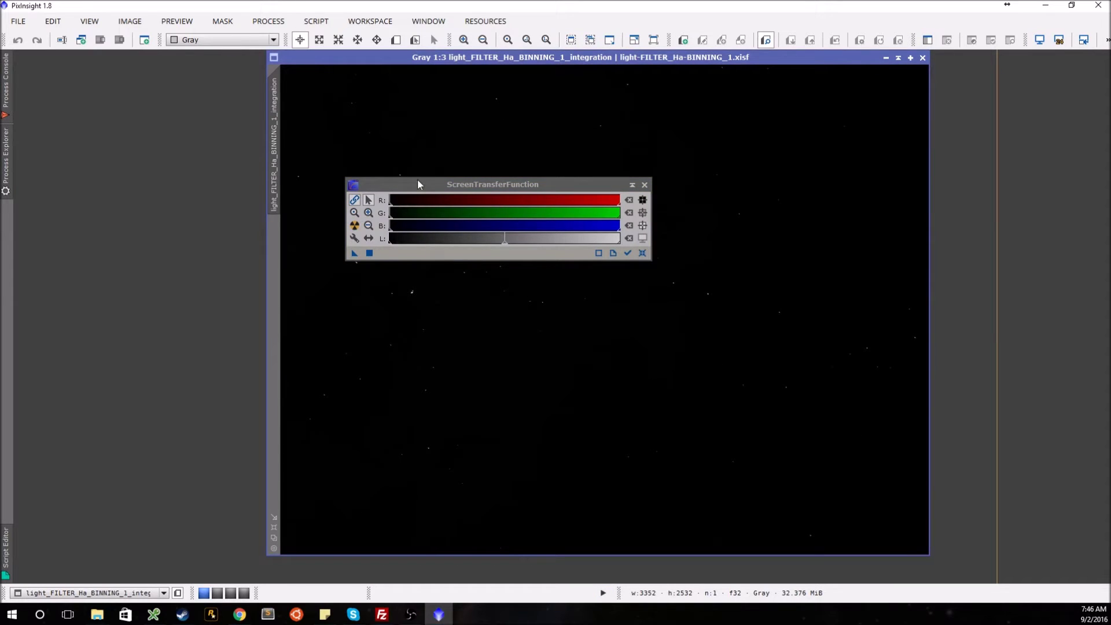
drag(420, 190, 588, 204)
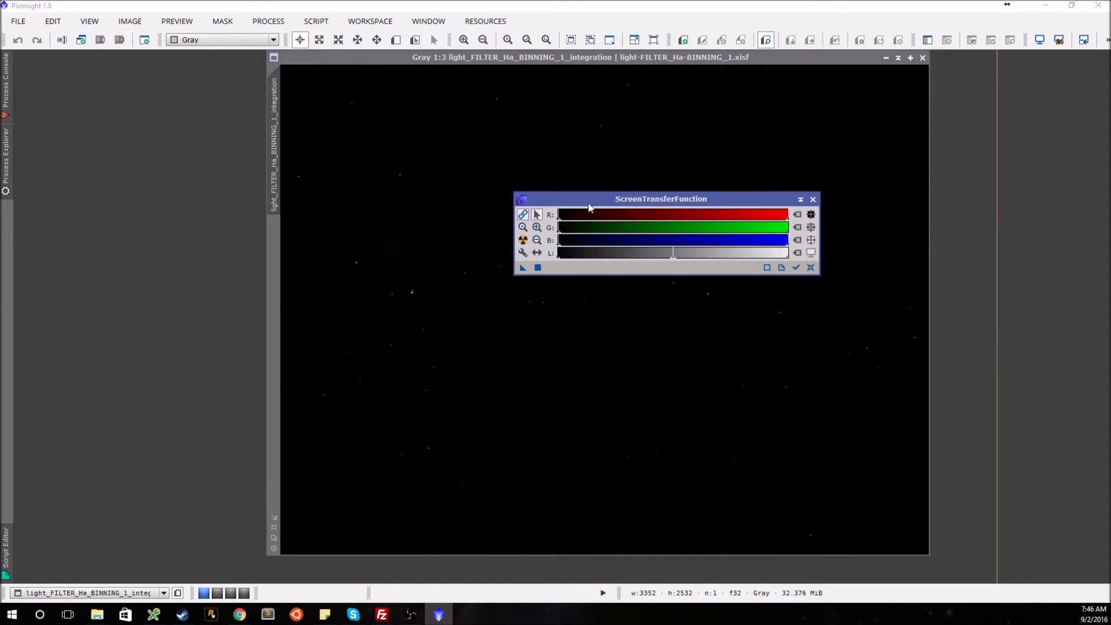
click(527, 241)
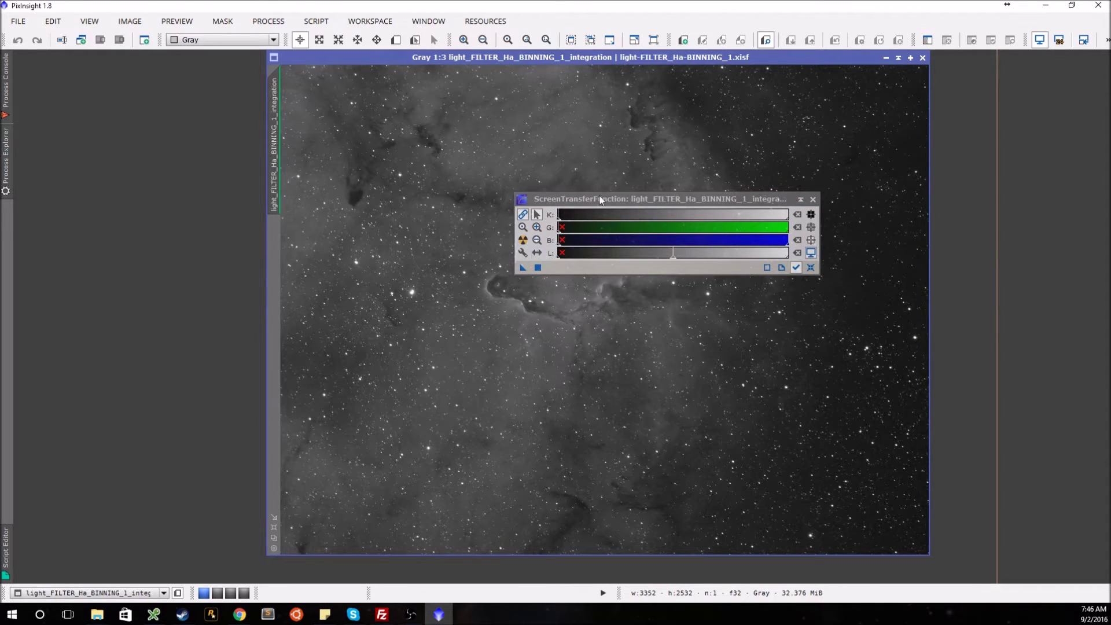
drag(637, 200, 917, 223)
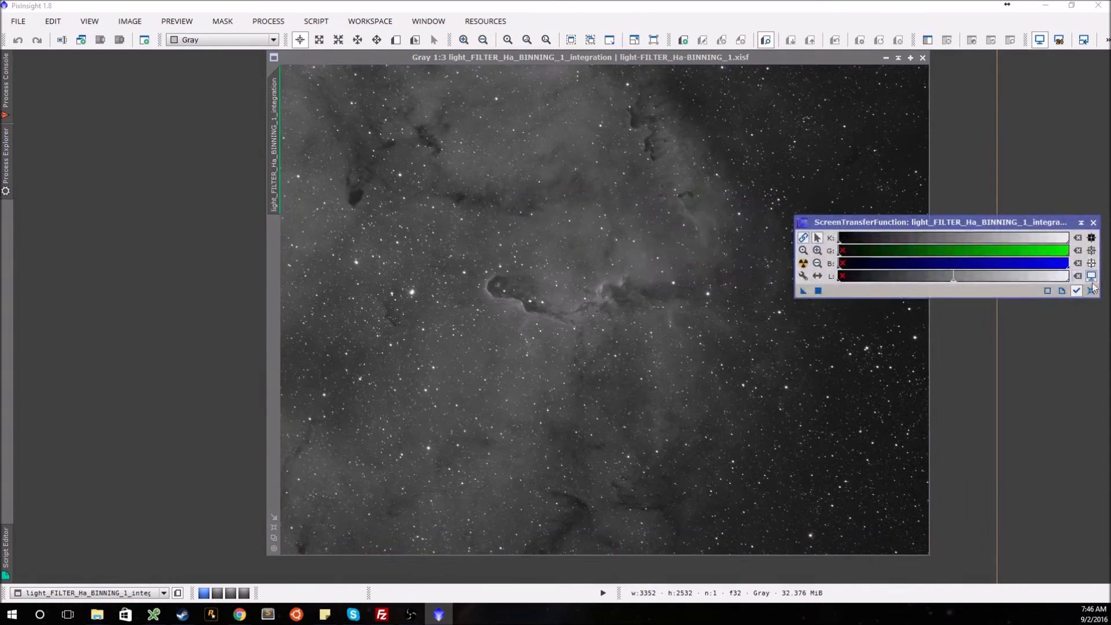
drag(1020, 224, 598, 287)
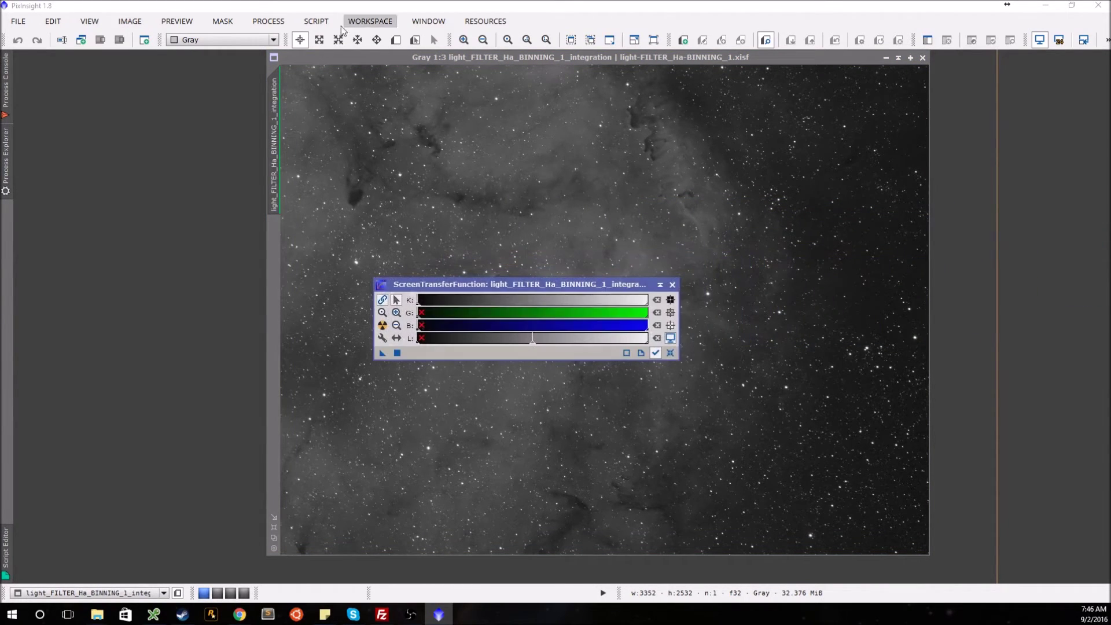
click(268, 21)
- Open HistogramTransformation and arrange it, the image and ScreenTransferFunction side by side
mouse_move(289, 39)
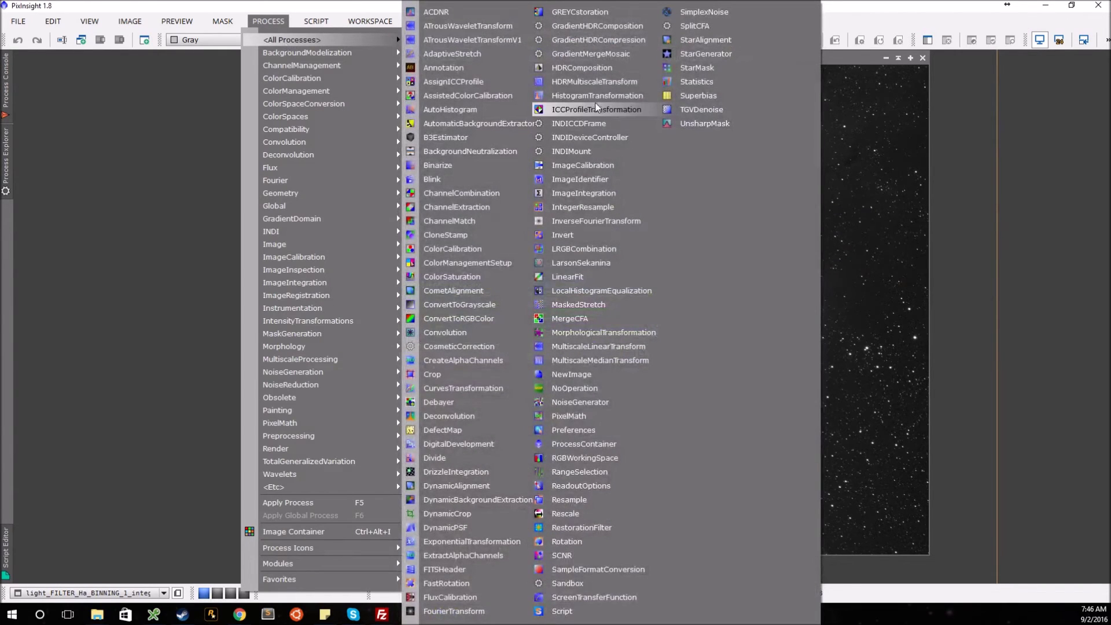
click(605, 96)
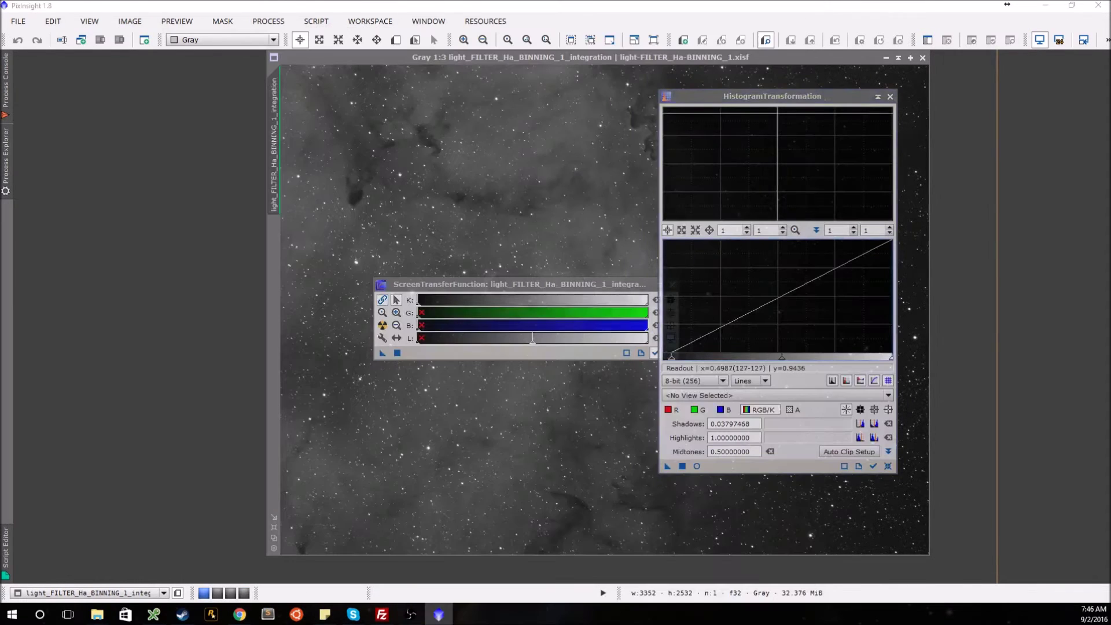
drag(723, 96, 840, 97)
drag(664, 53, 409, 55)
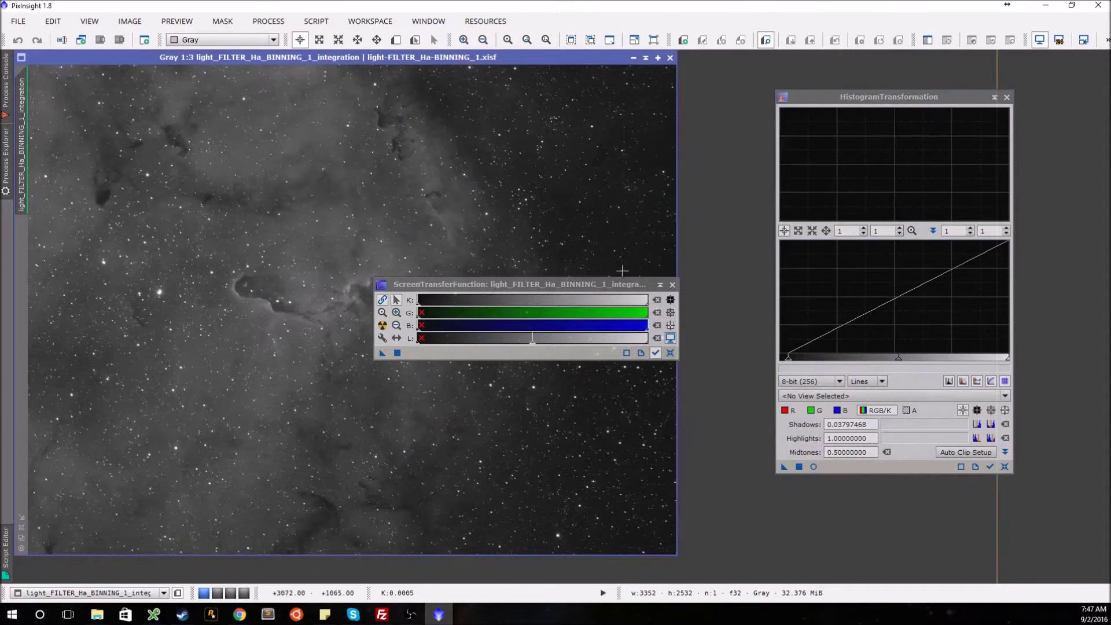
drag(893, 99, 895, 162)
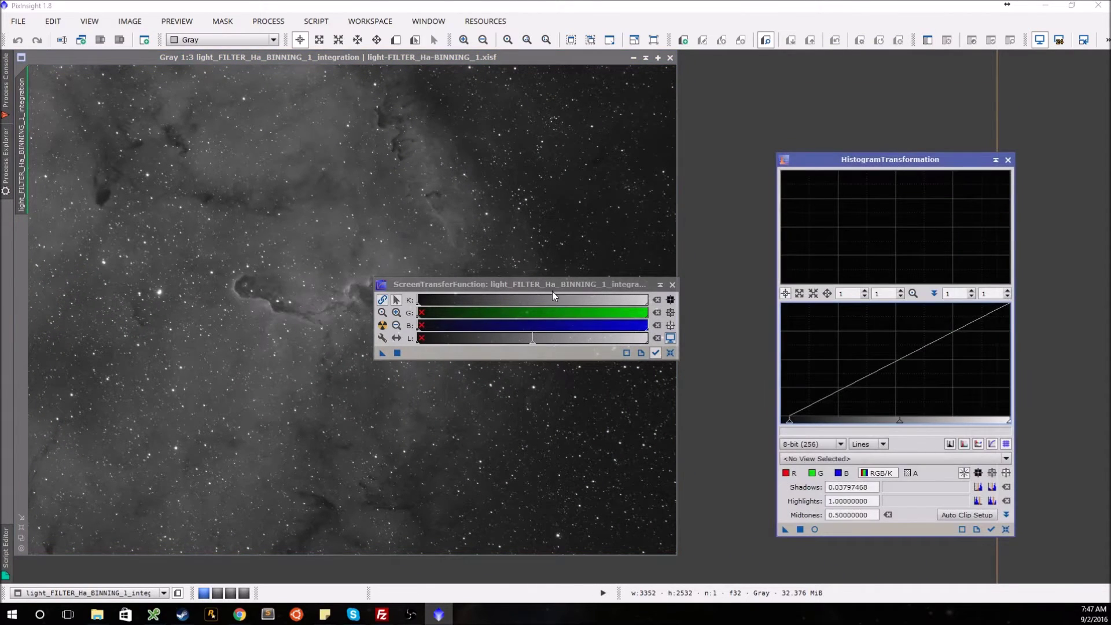
drag(553, 284, 877, 61)
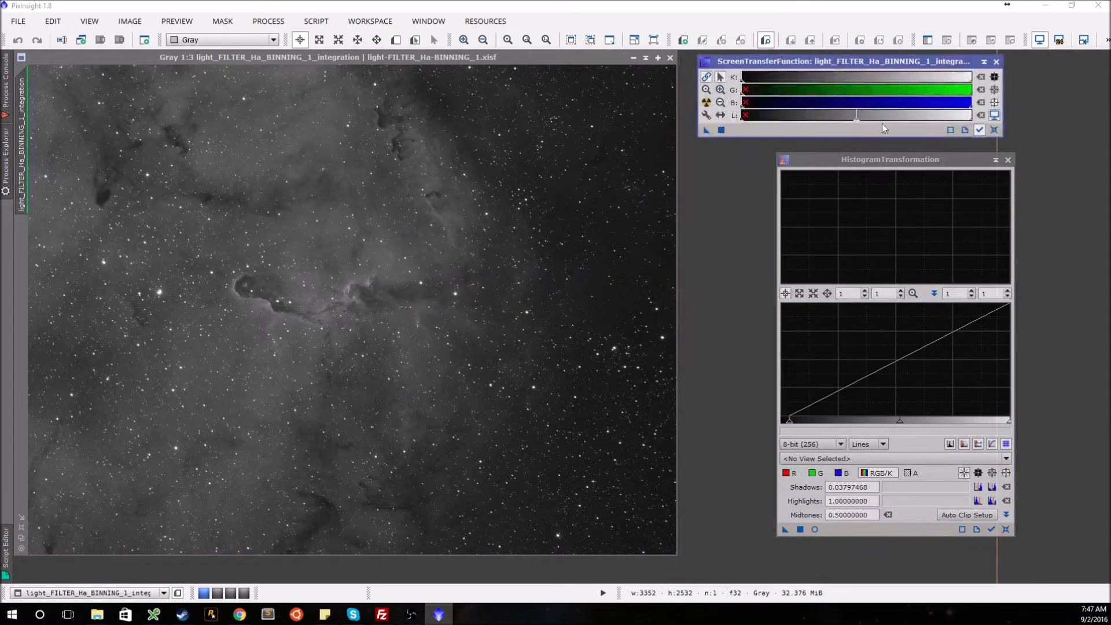
- Turn off and reset the screen stretch so the linear image shows dark
click(1040, 39)
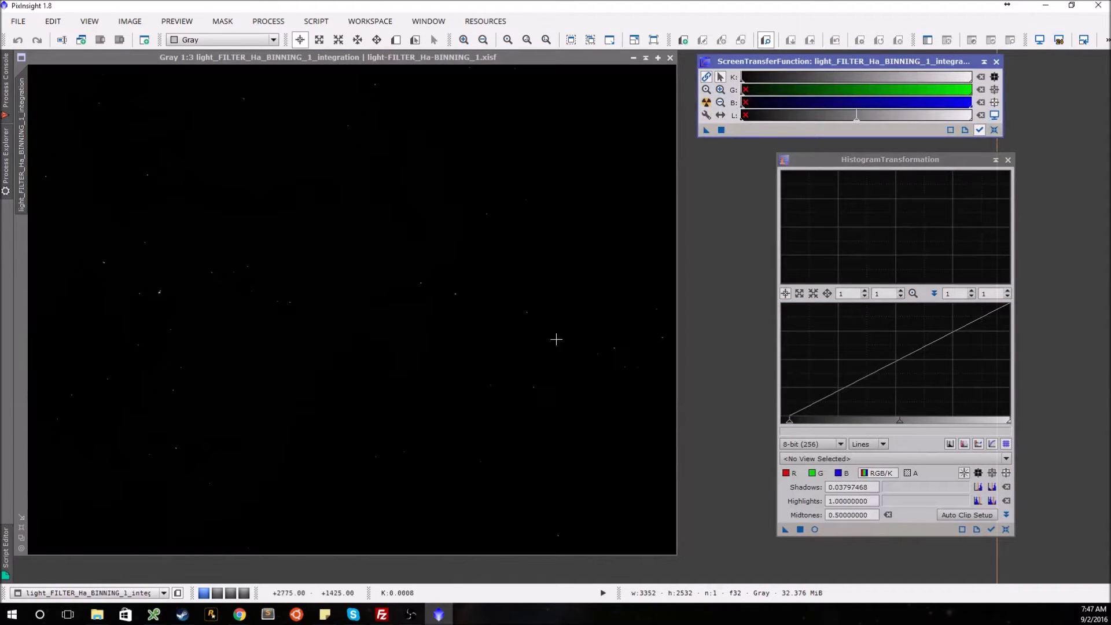
click(343, 58)
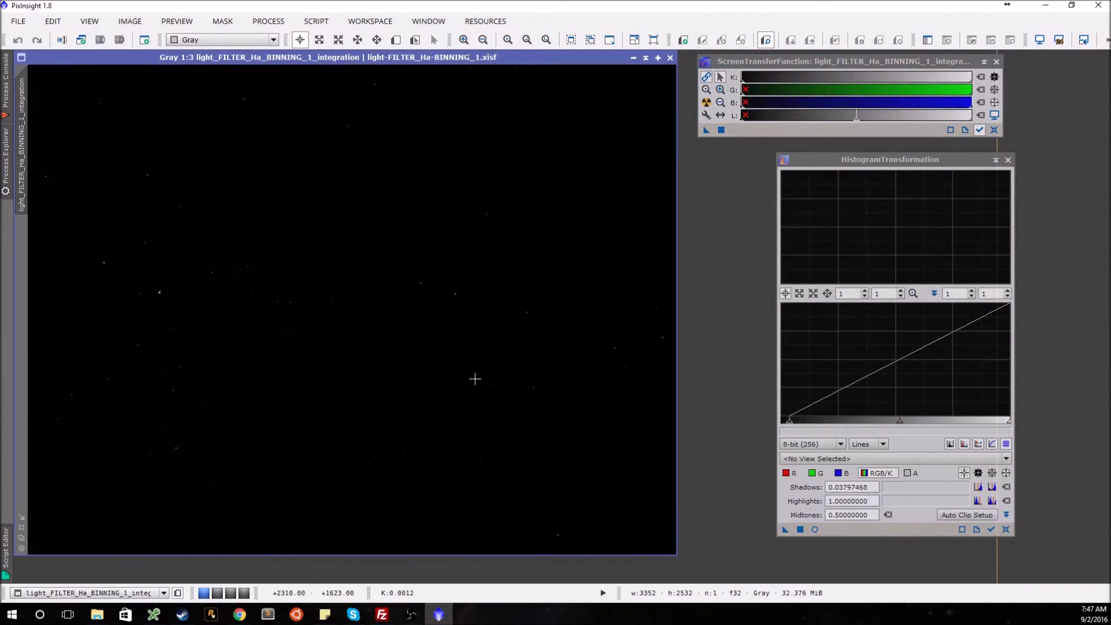
click(995, 130)
- Copy the STF auto-stretch into HistogramTransformation (midtones 0.00517945) and preview it live with STF reset
click(944, 459)
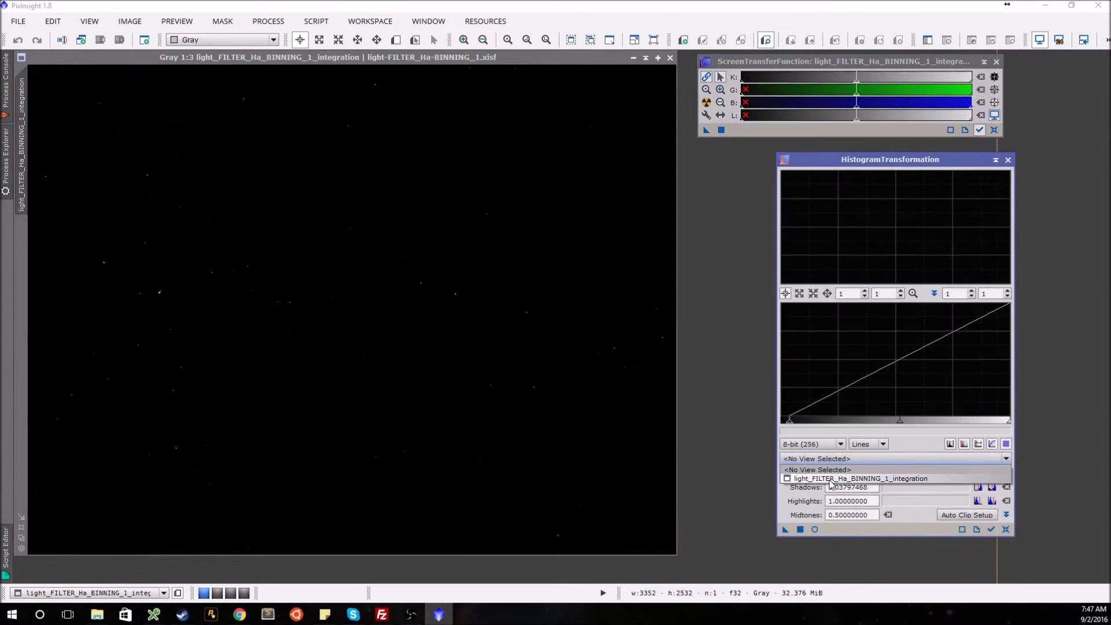
click(830, 482)
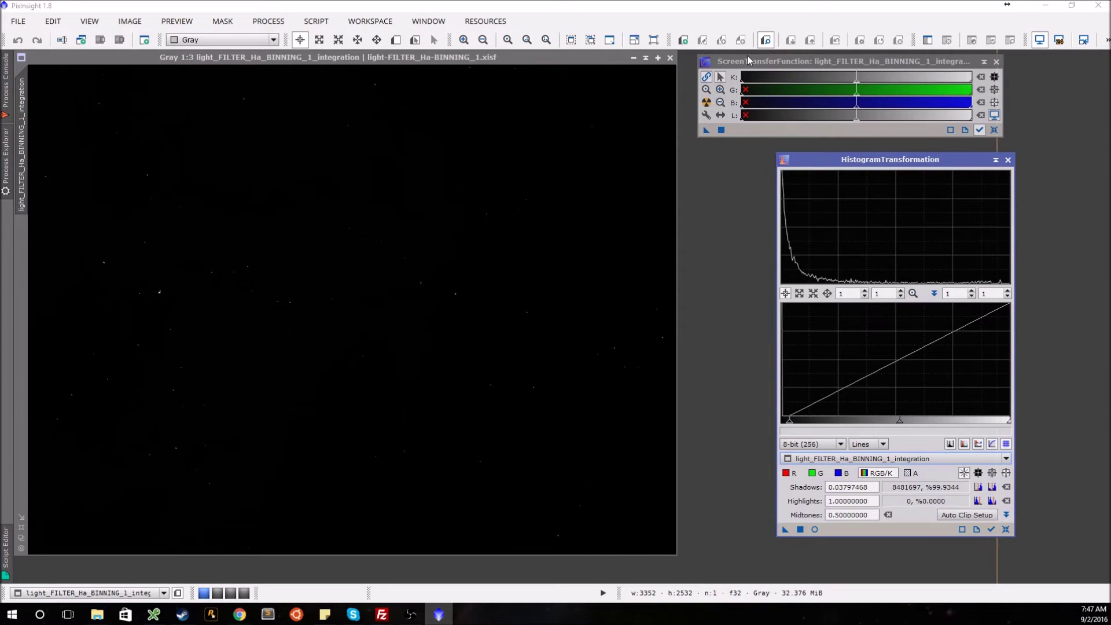
click(707, 103)
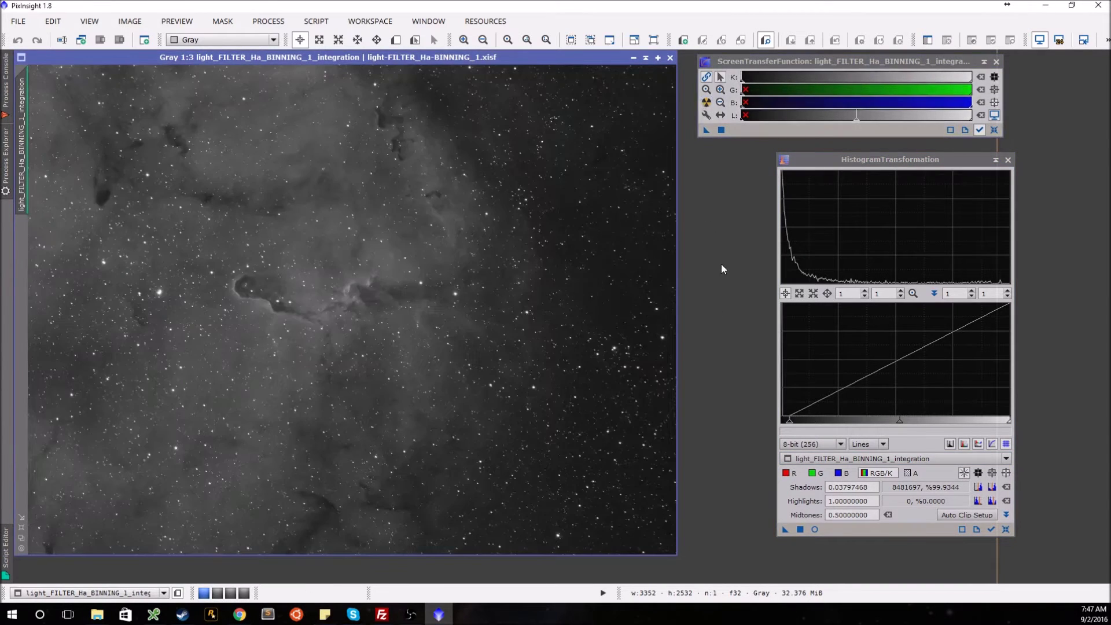
drag(707, 127, 879, 531)
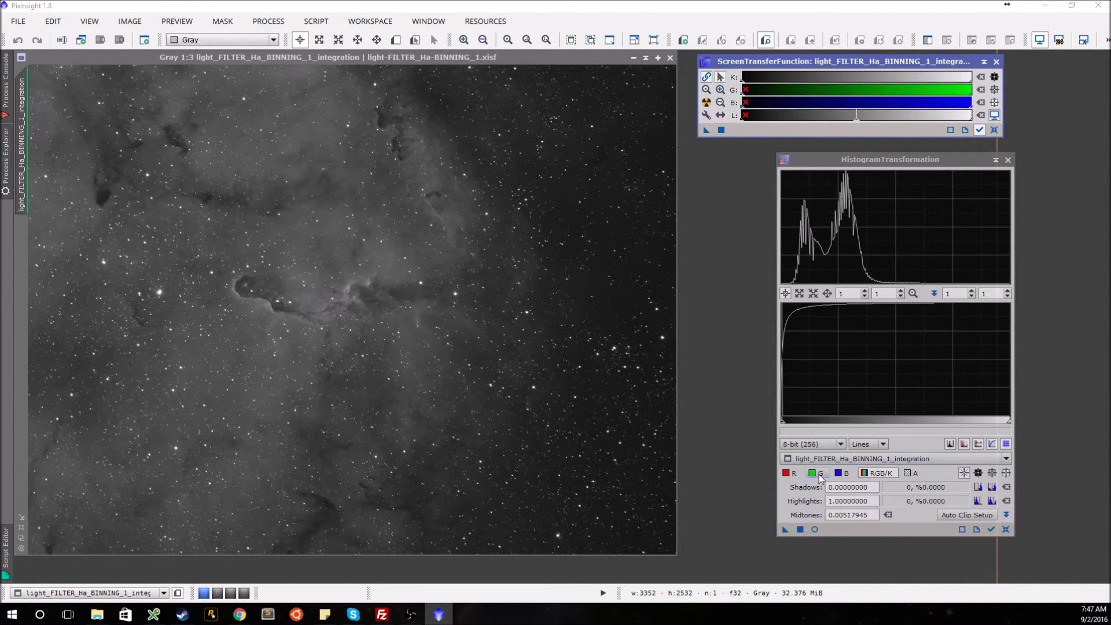
click(813, 530)
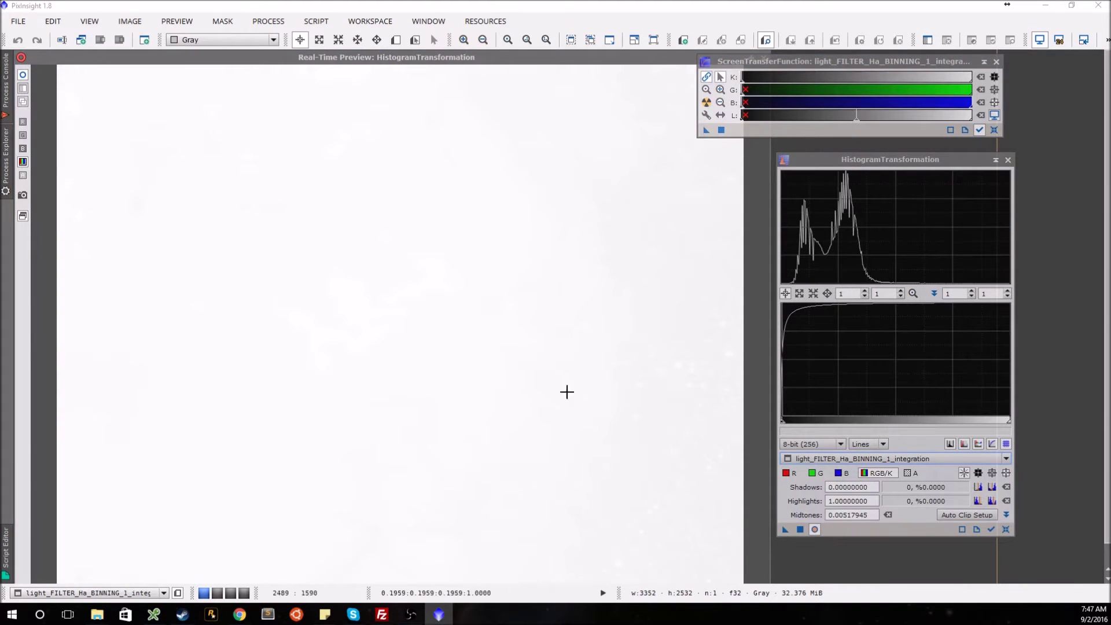
click(996, 131)
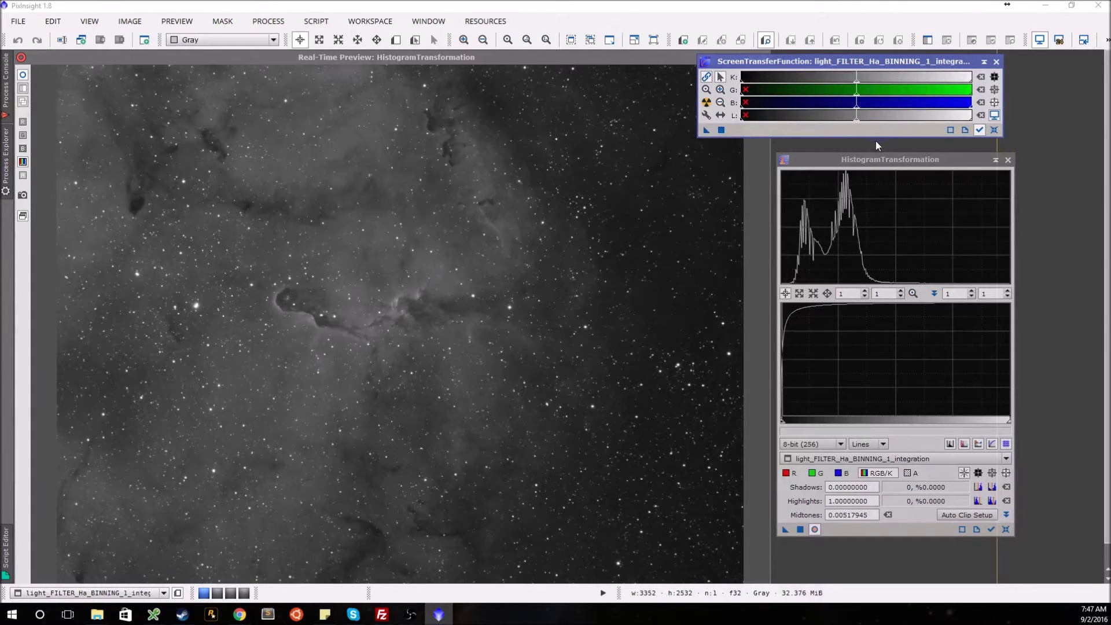
- Apply the trial stretch, close the preview, reset HistogramTransformation to 0.50000000 midtones, and undo
click(801, 529)
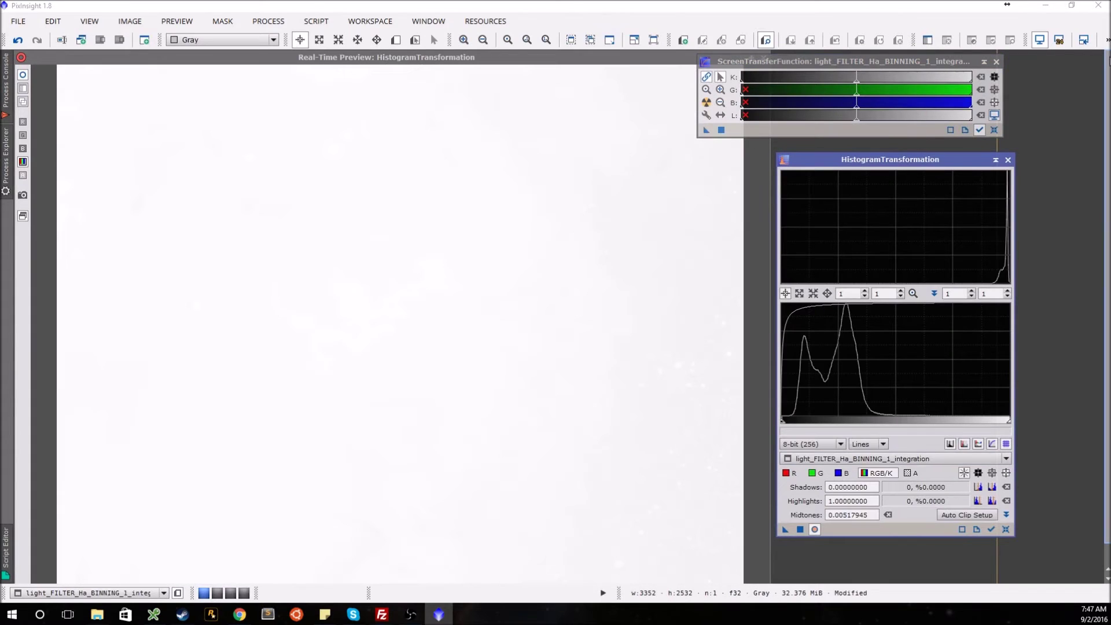
click(994, 129)
click(648, 58)
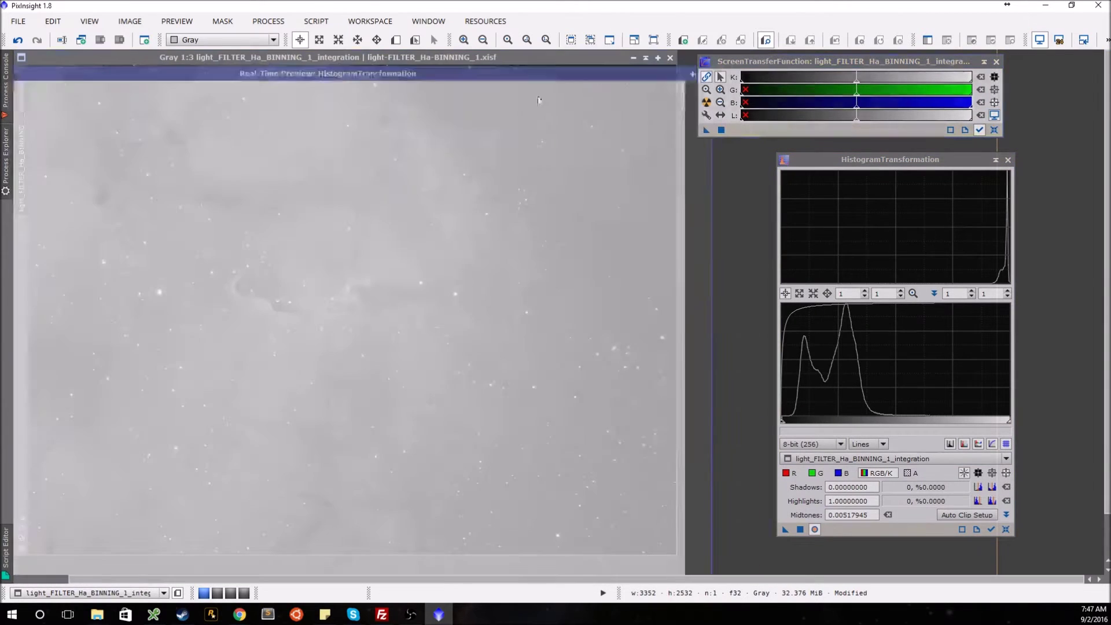
click(593, 135)
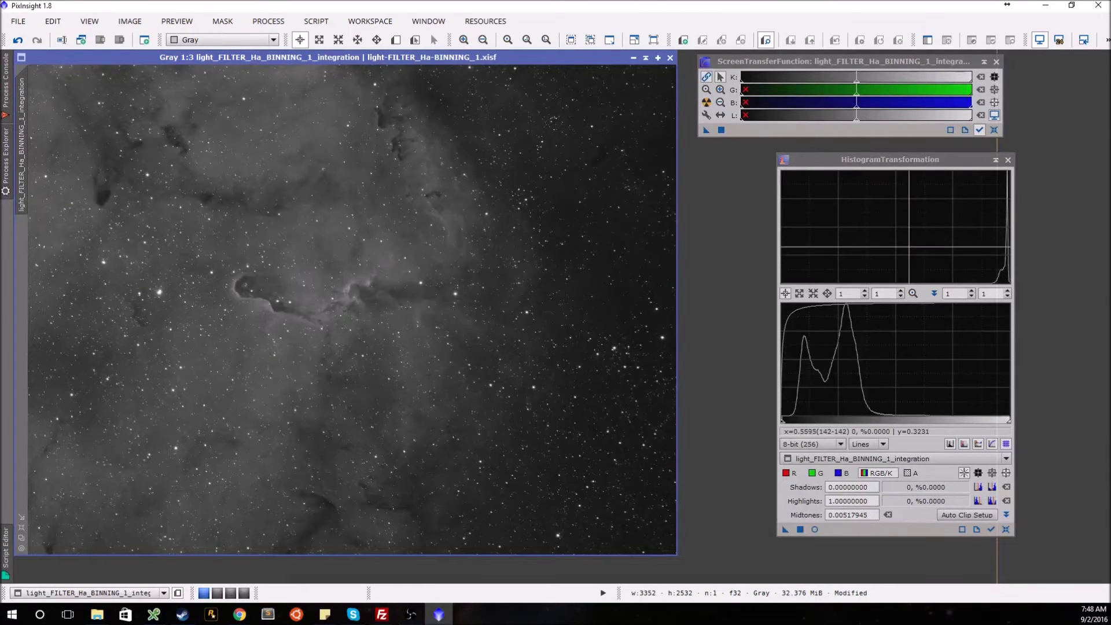
click(1008, 529)
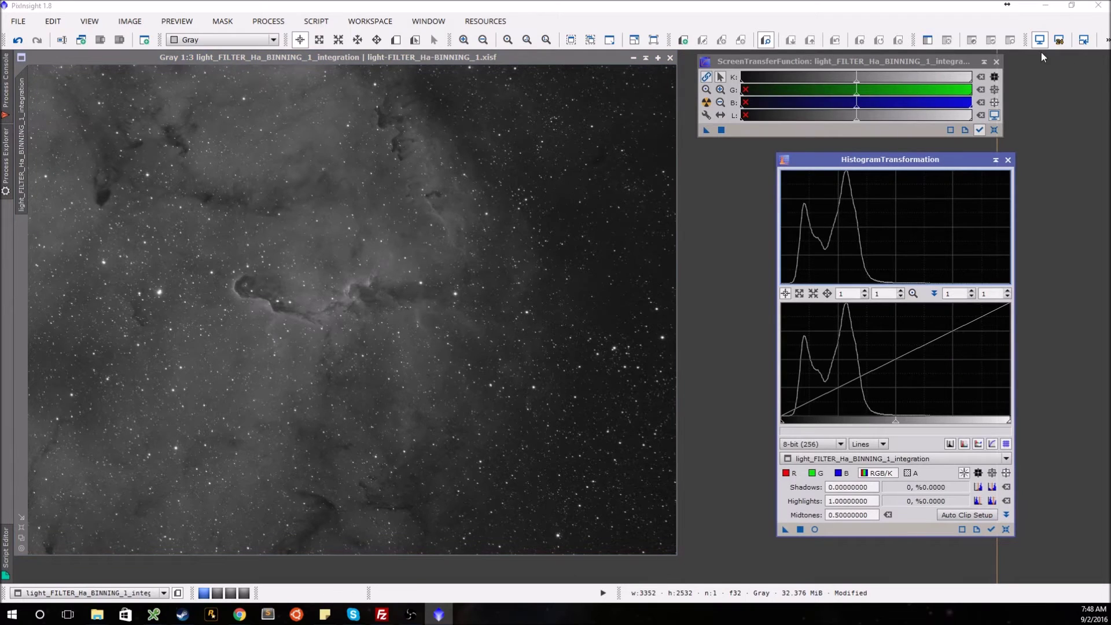
click(18, 40)
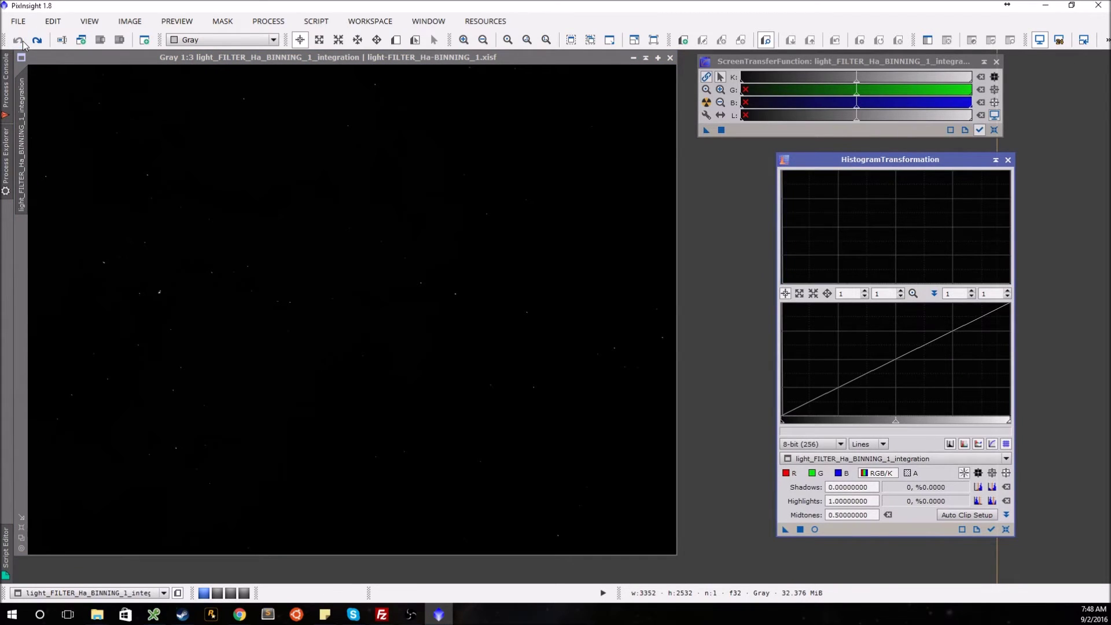
- Close ScreenTransferFunction, open a real-time preview over the dark image, and nudge midtones to 0.50632911
click(996, 61)
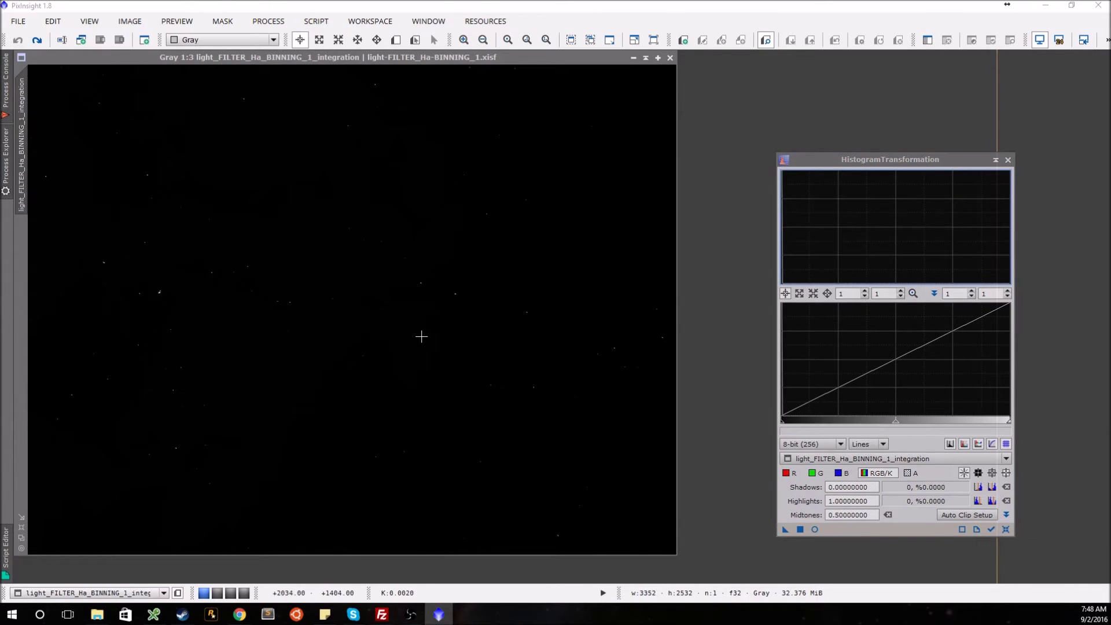
click(824, 154)
drag(837, 167, 836, 146)
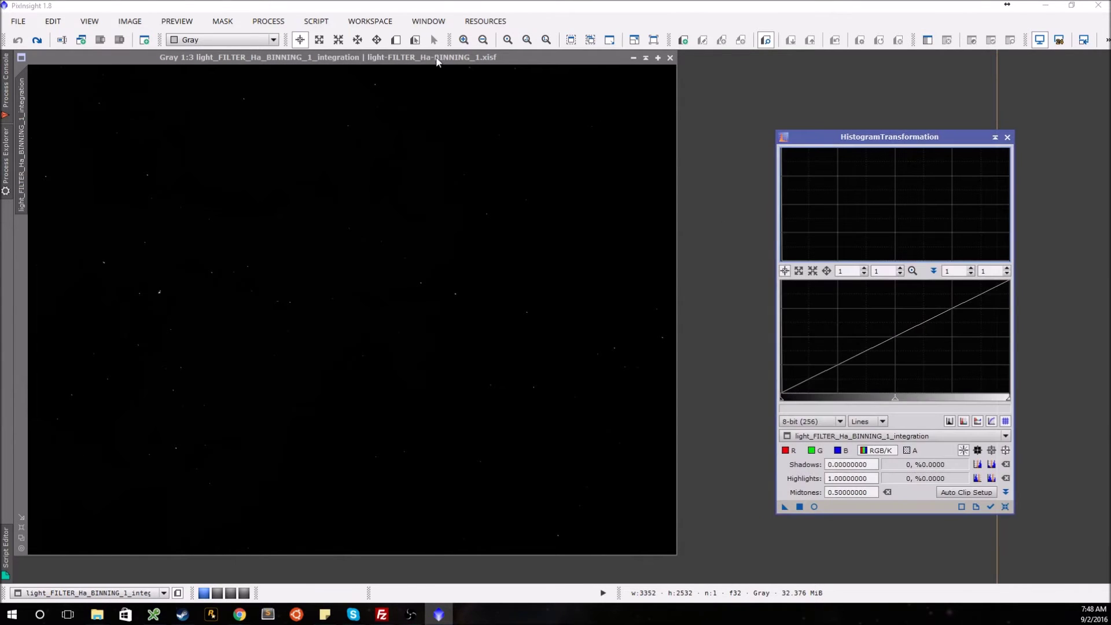
click(437, 59)
click(815, 507)
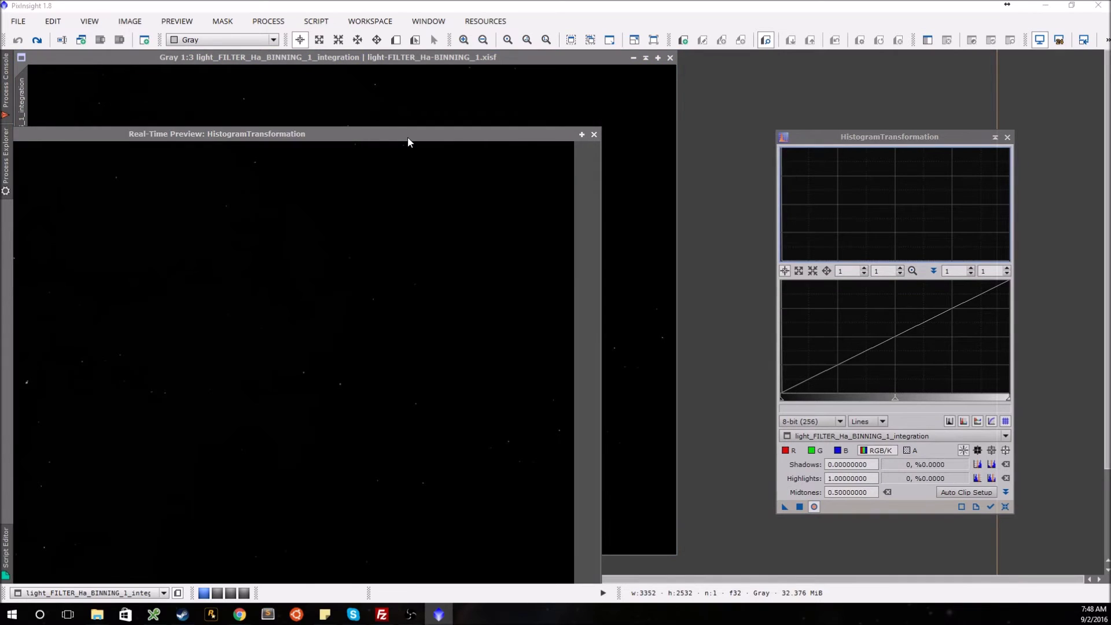
drag(410, 142, 576, 64)
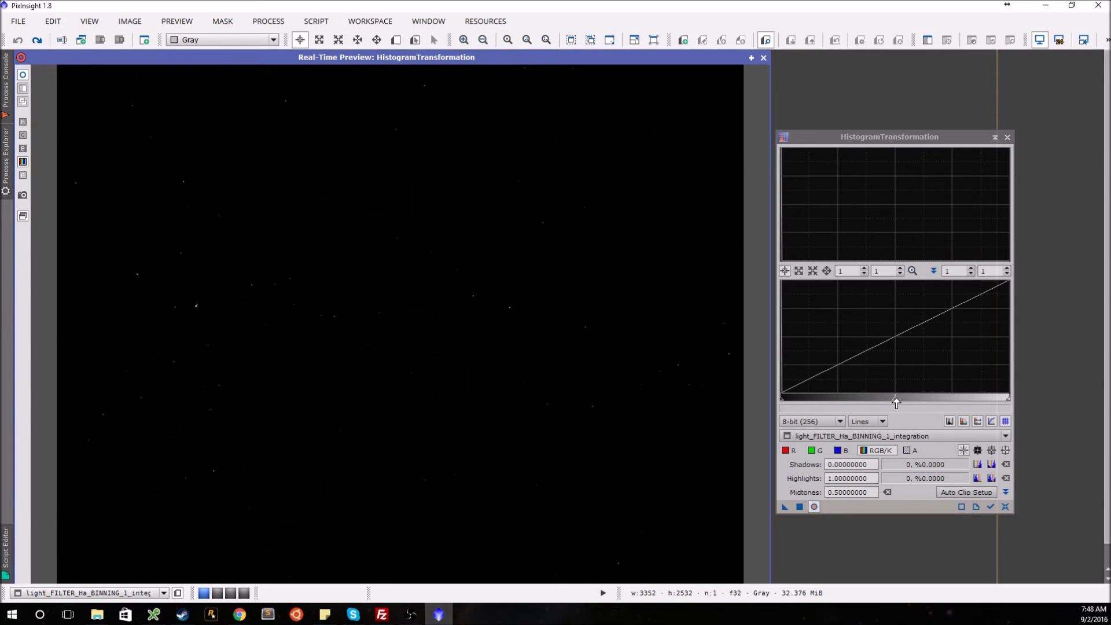
drag(896, 401, 897, 401)
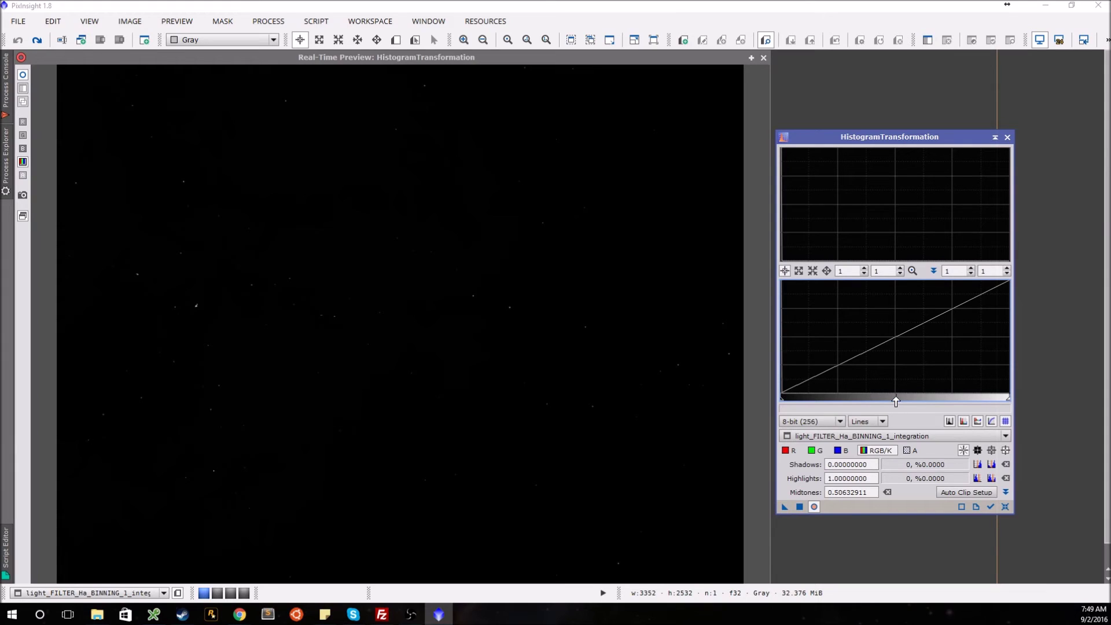
- Apply a strong midtones stretch, reset, then apply a gentler 0.42025316 midtones stretch
drag(896, 400, 782, 404)
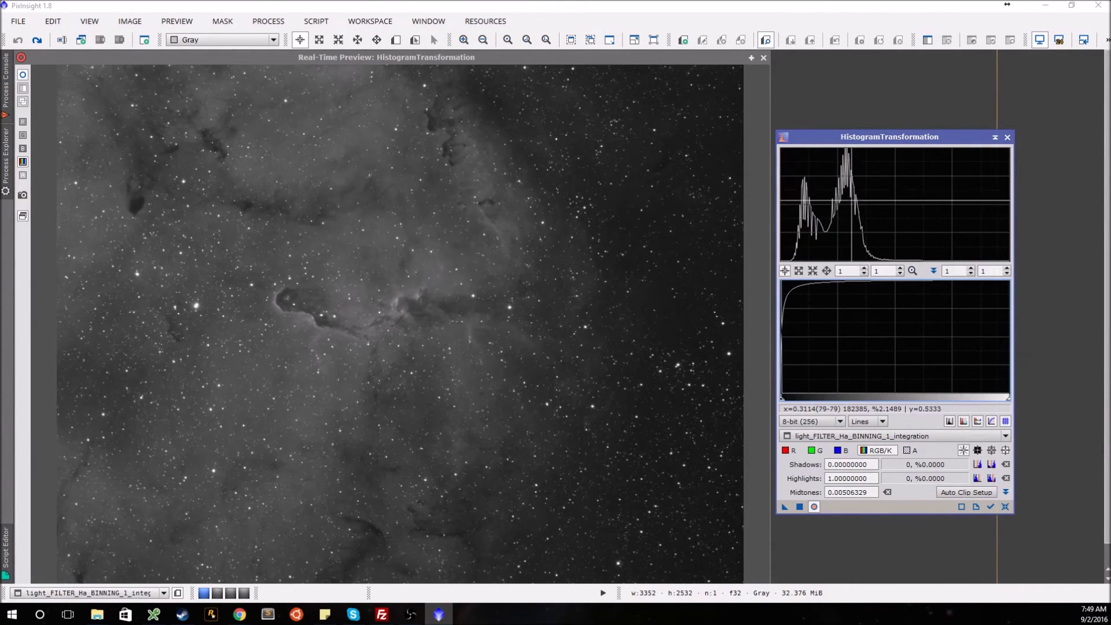
click(801, 509)
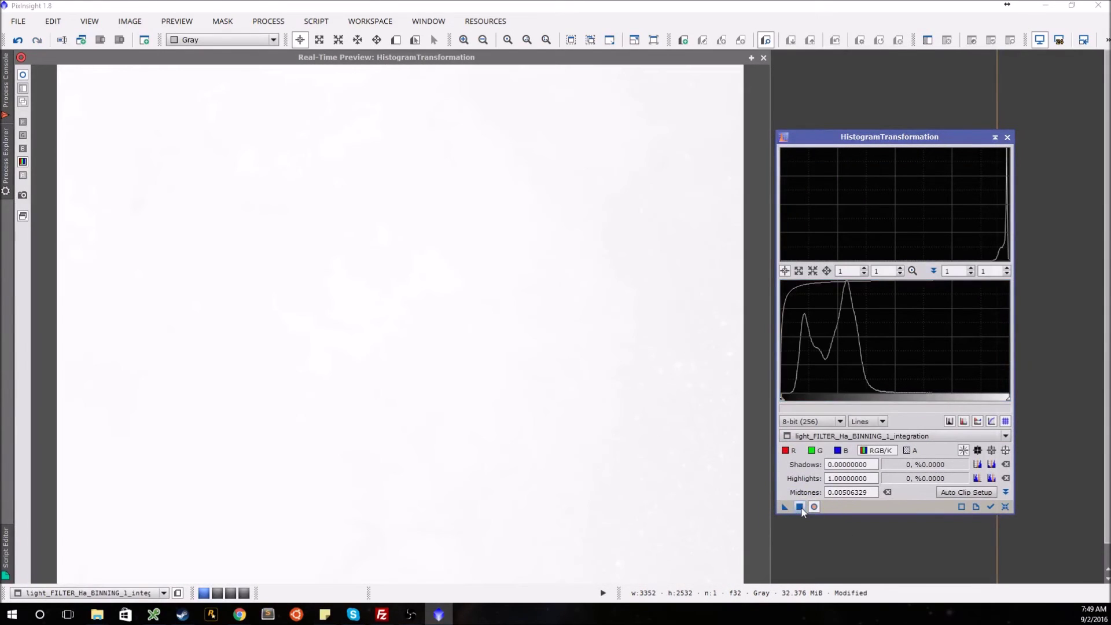
click(1008, 507)
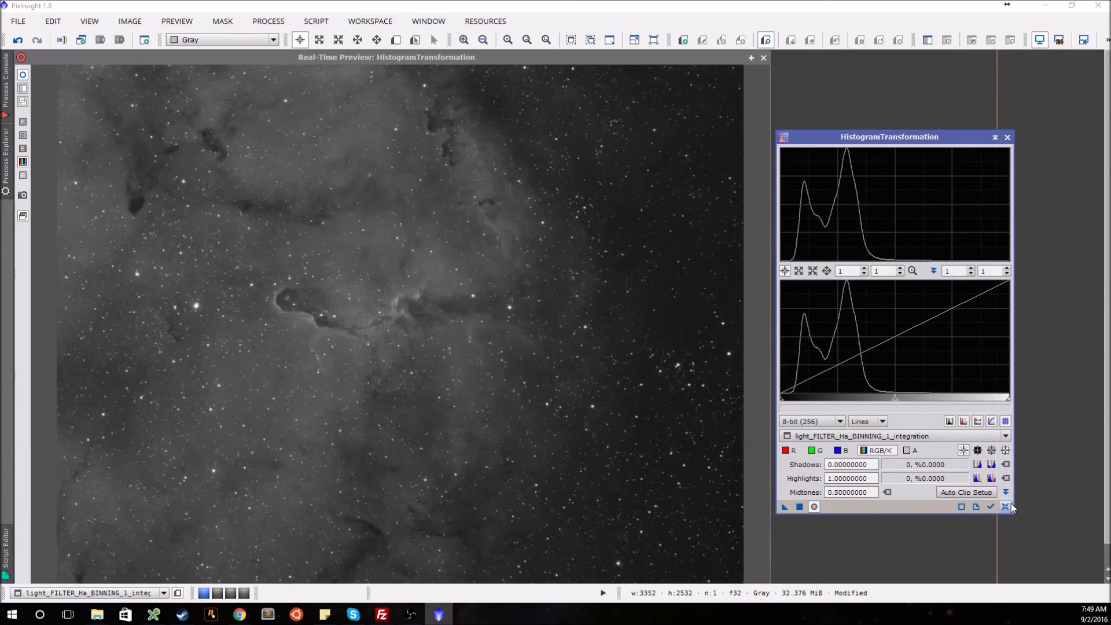
drag(896, 399, 877, 403)
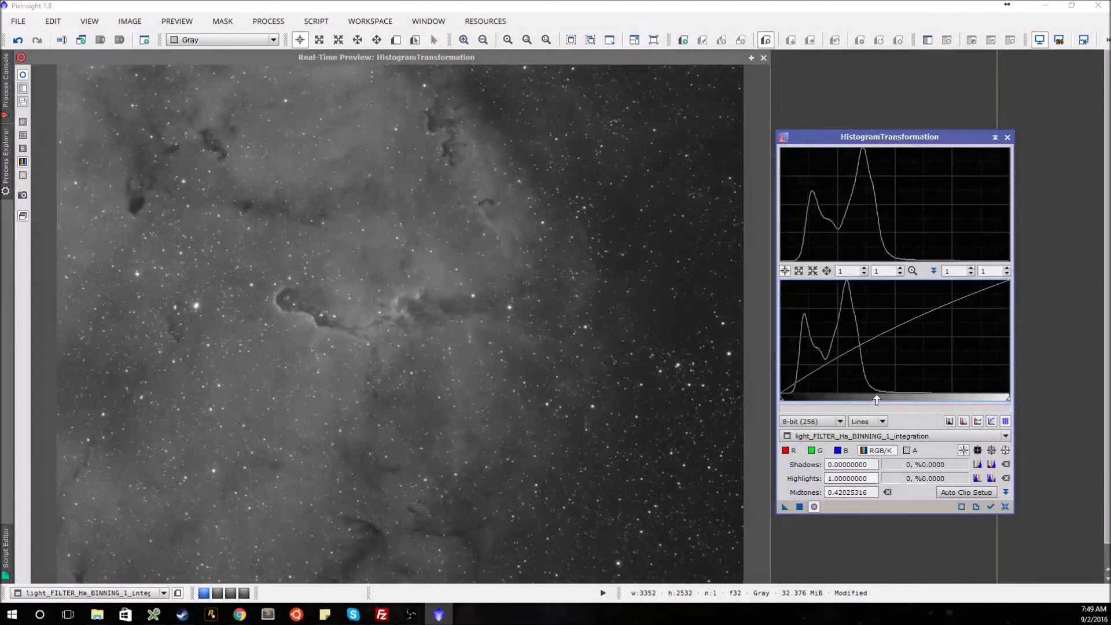
click(800, 507)
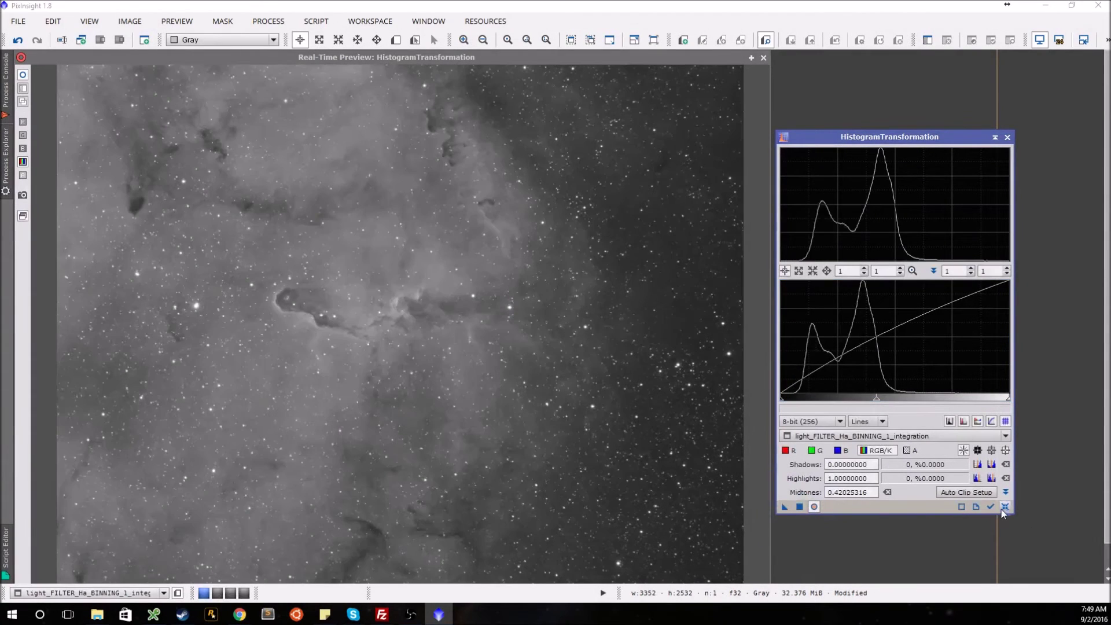
- Reset HistogramTransformation and raise shadows to 0.05569620, clipping only 363 pixels
click(1006, 507)
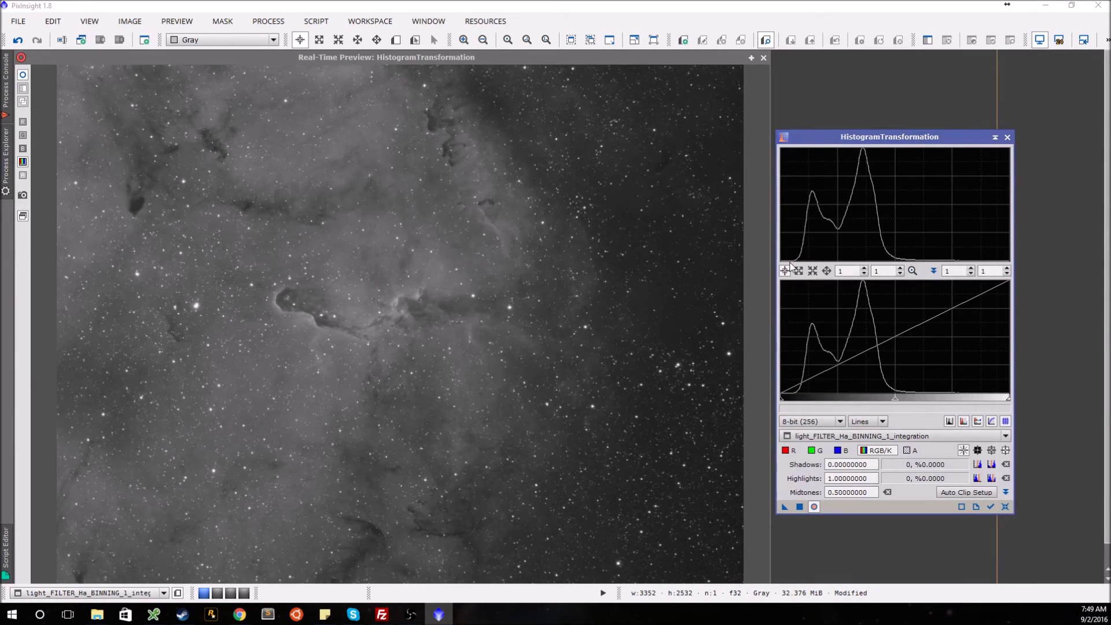
click(781, 399)
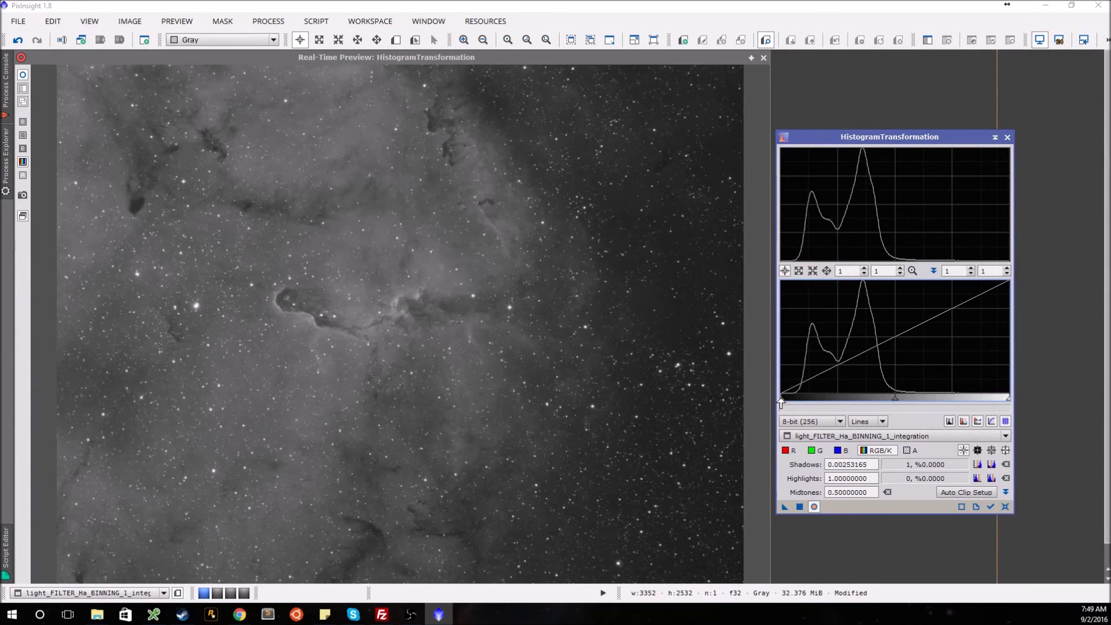
drag(781, 401, 792, 403)
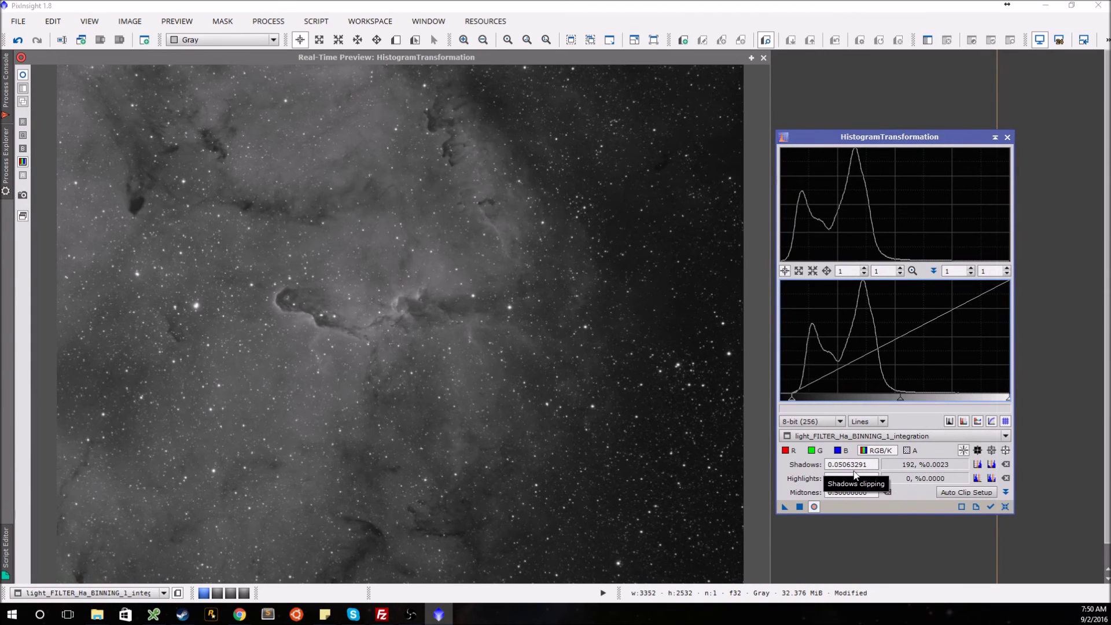
drag(794, 406, 800, 405)
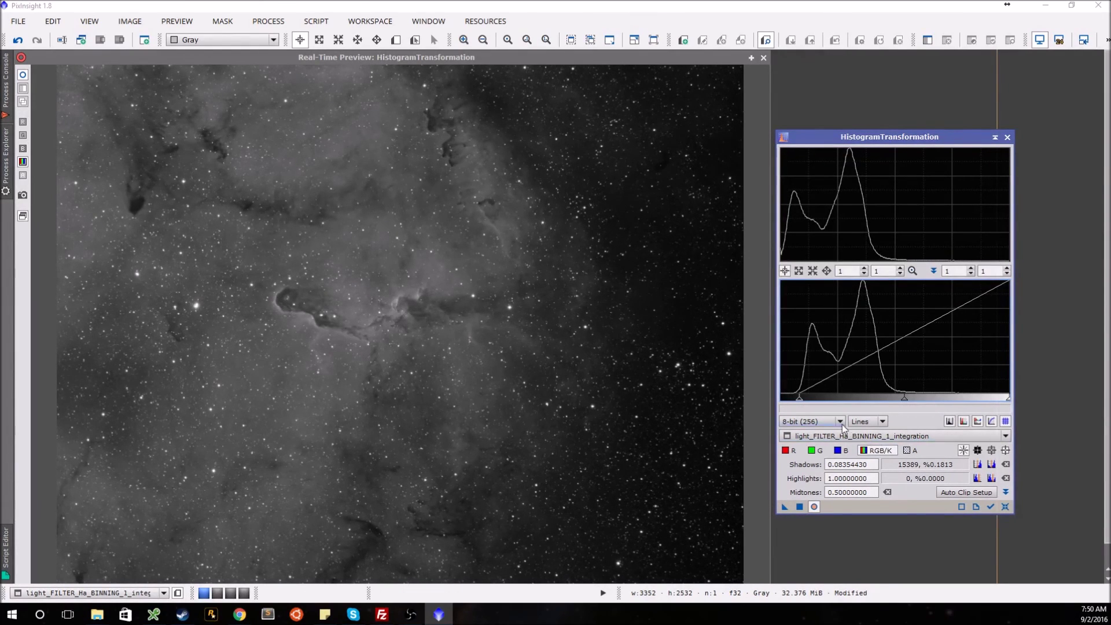
drag(800, 401, 793, 400)
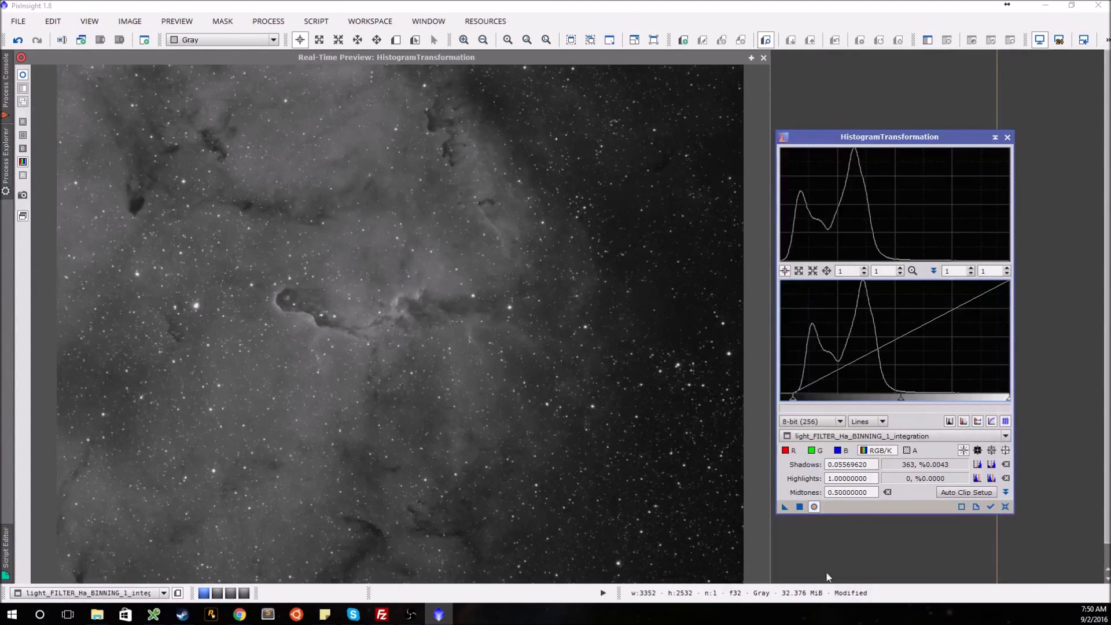
- Apply the shadows clip, reset the tool, close the preview, and close the modified integration image
click(800, 506)
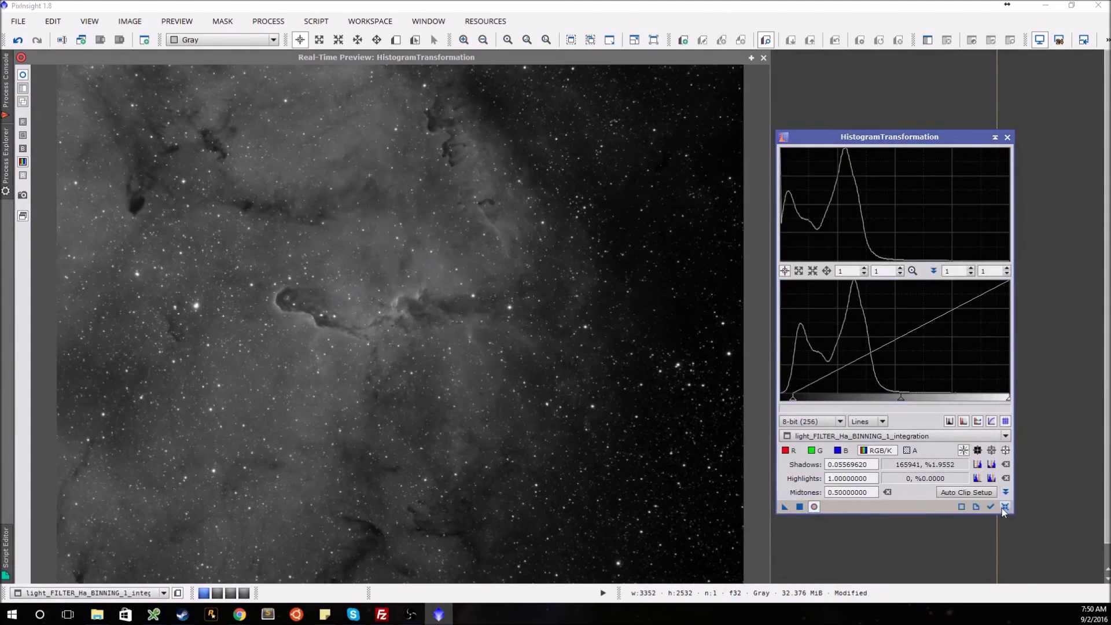
click(1005, 508)
click(764, 58)
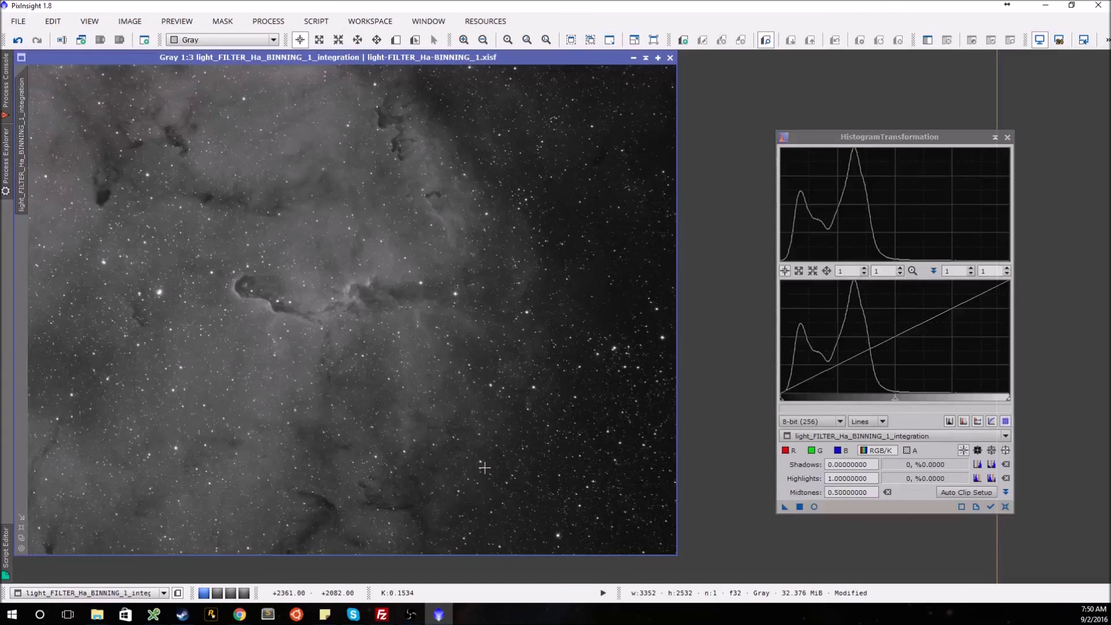
click(670, 58)
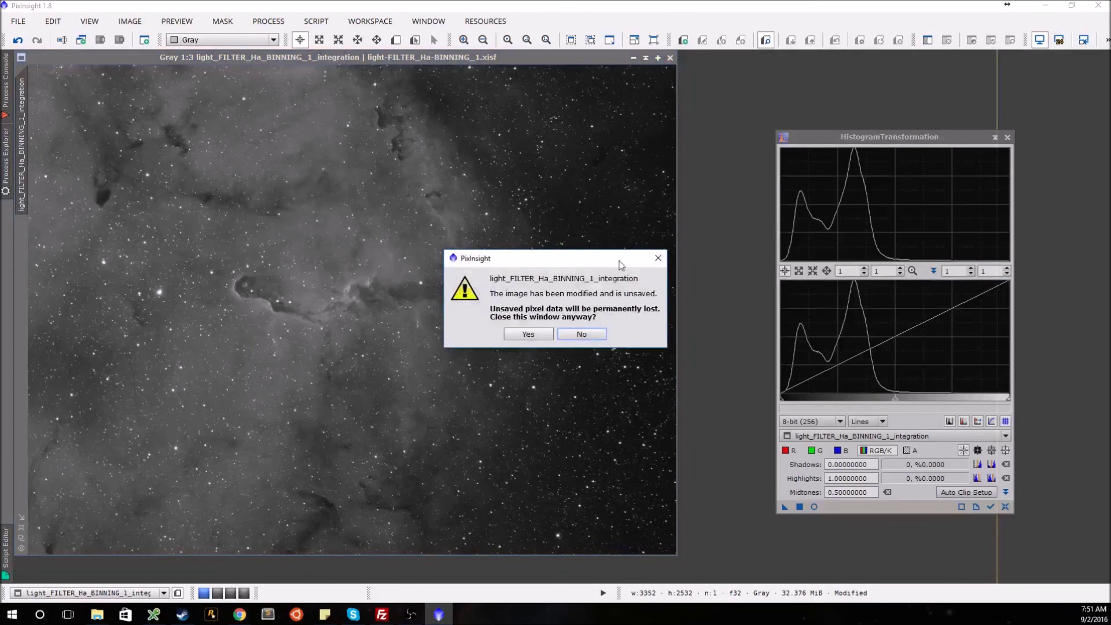